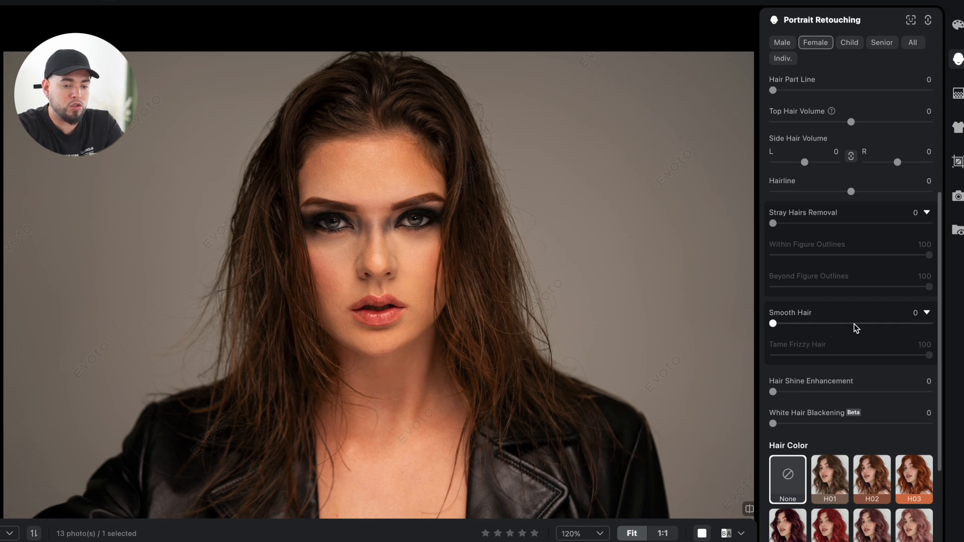
- Set Smooth Hair to 62 for the woman's portrait and compare the result with the unedited photo
left_click(908, 323)
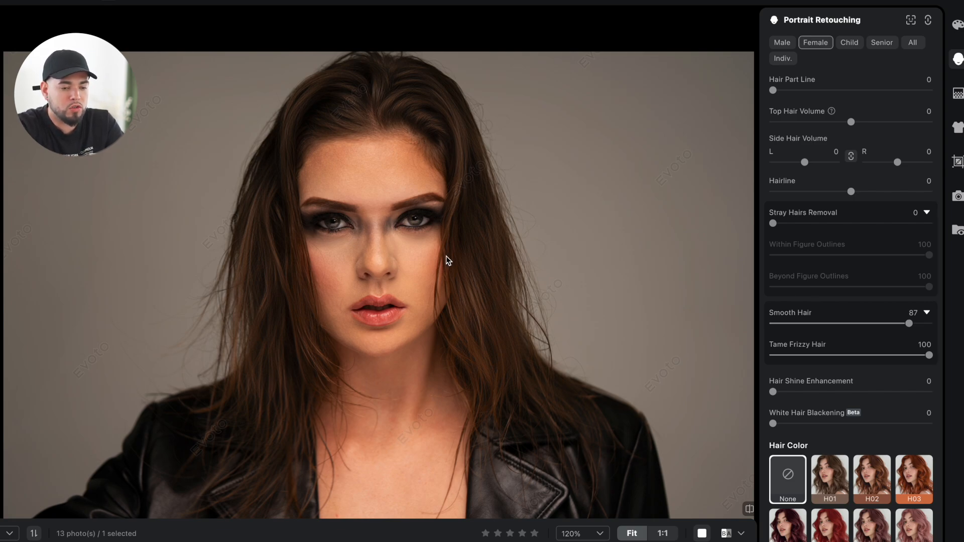
left_click_drag(903, 323, 868, 323)
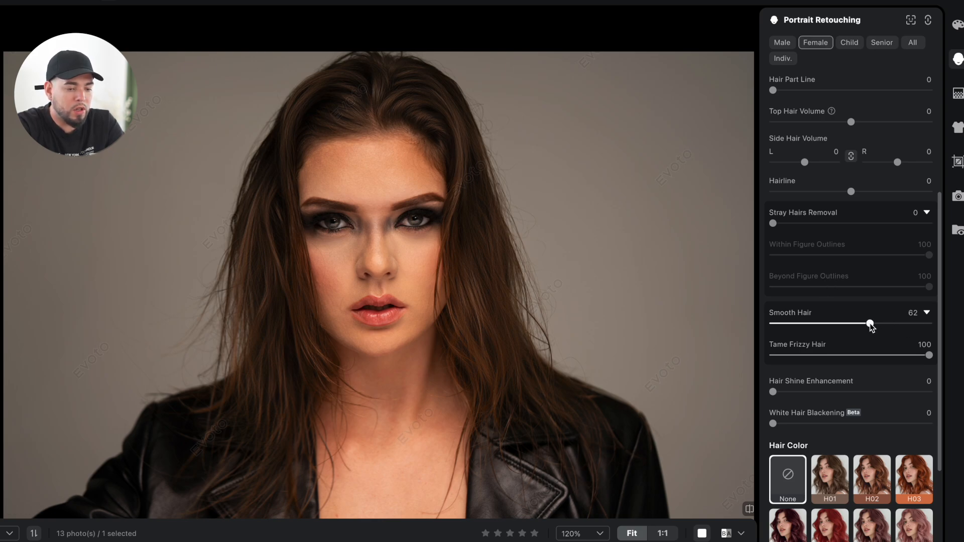
left_click(749, 510)
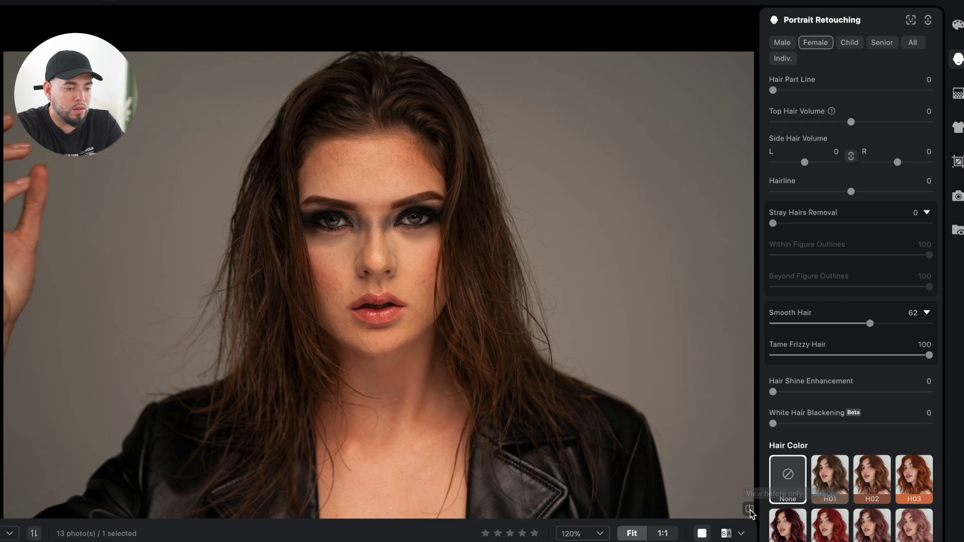
left_click(749, 510)
left_click(749, 509)
left_click(749, 509)
- Try several strengths of Hair Shine Enhancement on the woman's hair and settle on 28
scroll(557, 158, "up", 4)
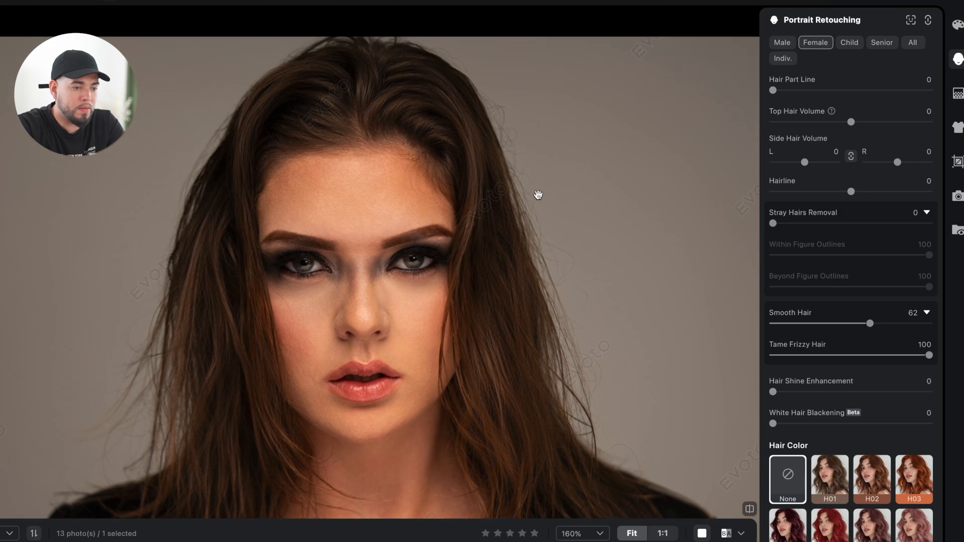
left_click_drag(538, 194, 531, 222)
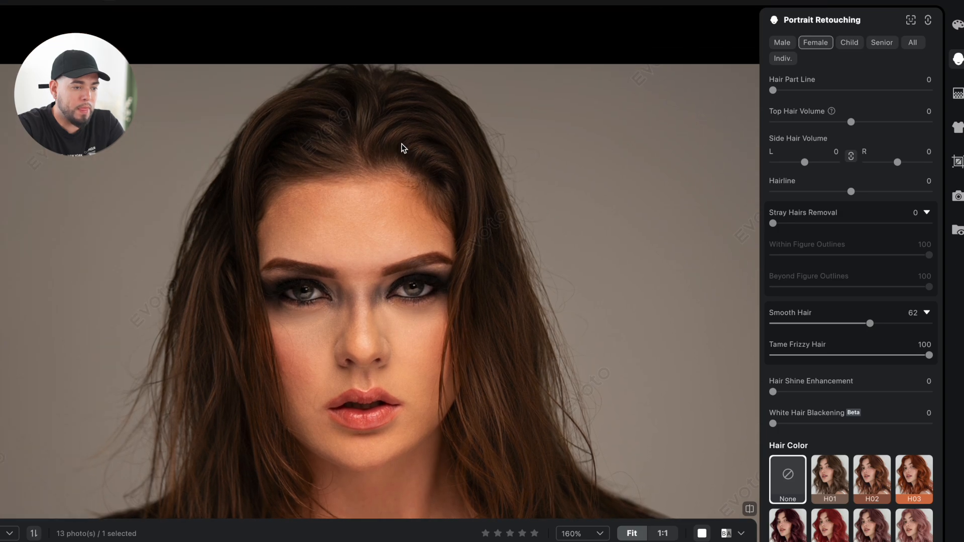
scroll(359, 167, "down", 3)
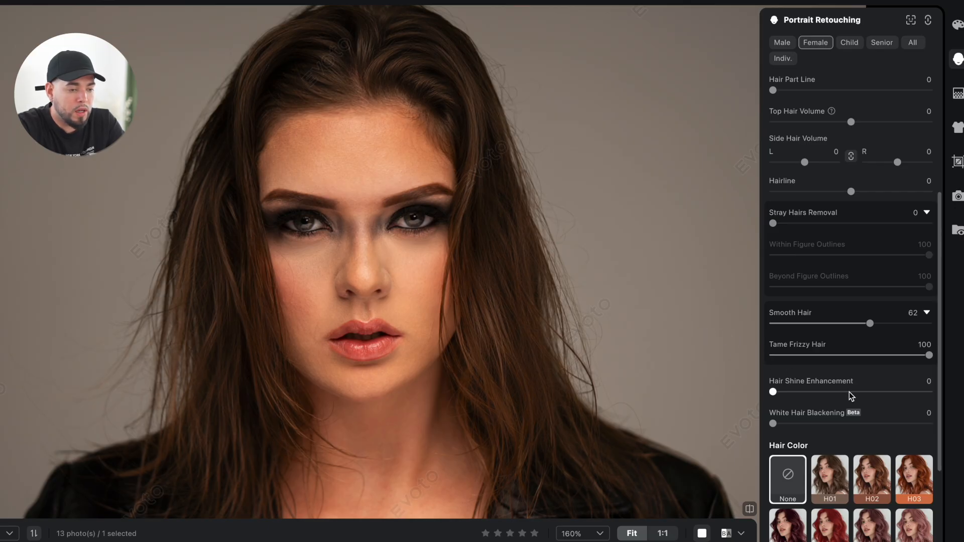
left_click(873, 392)
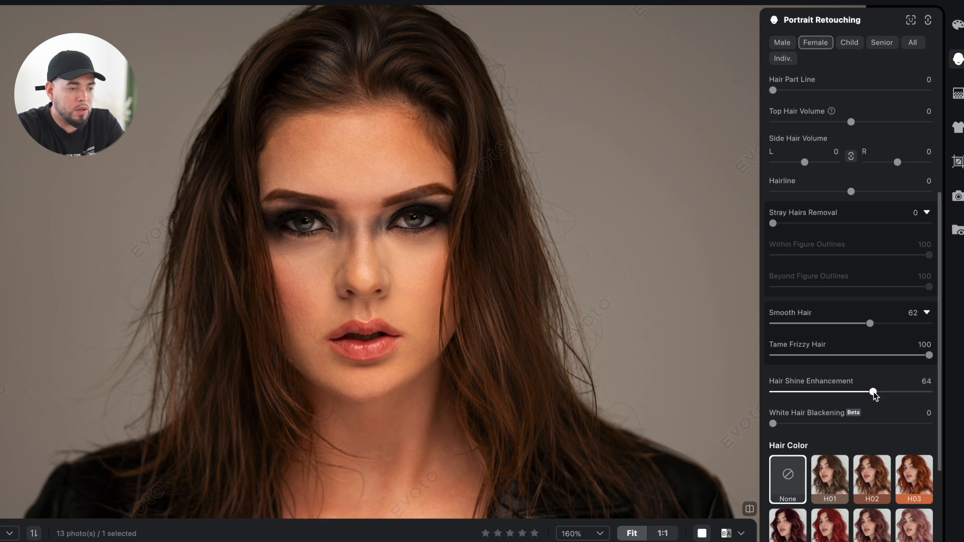
scroll(443, 213, "up", 2)
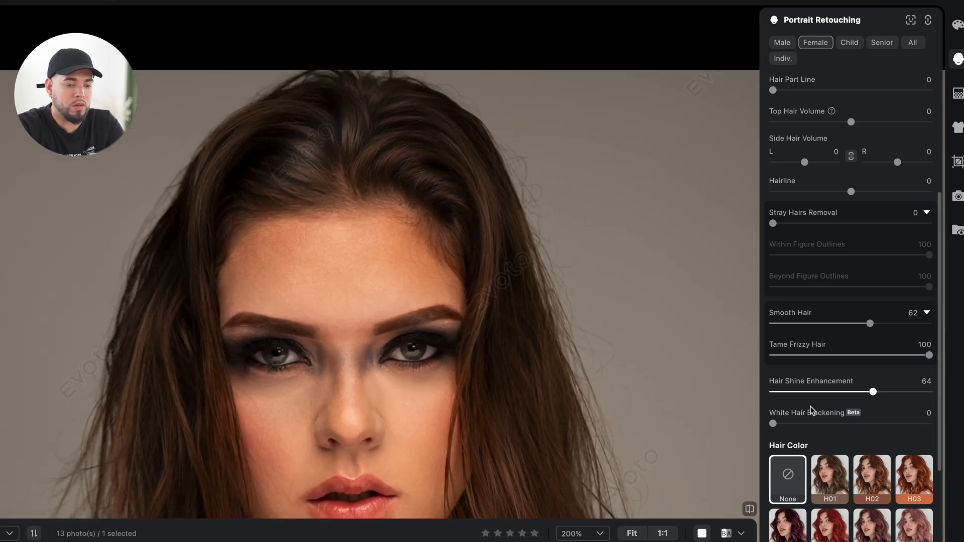
left_click_drag(806, 392, 775, 393)
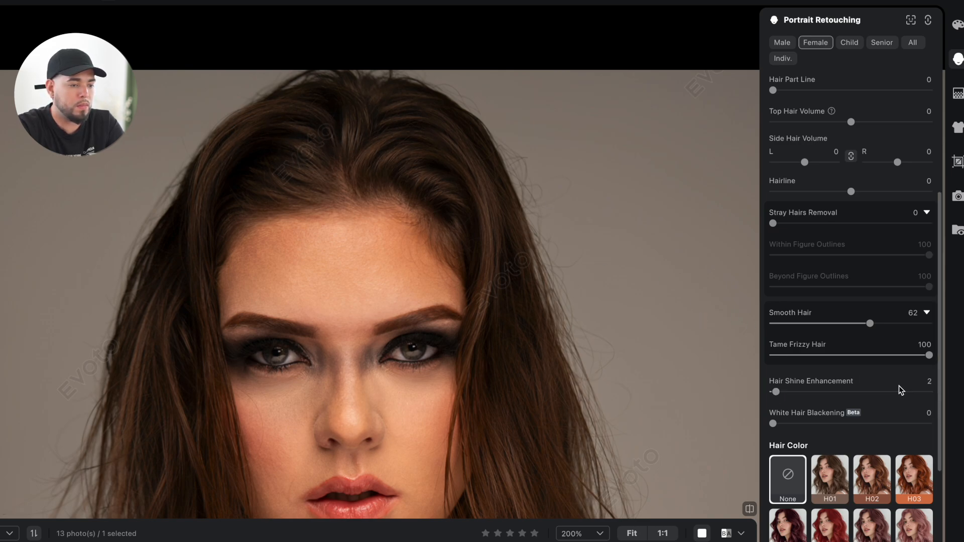
left_click(888, 392)
left_click(849, 391)
left_click(872, 392)
left_click(818, 392)
left_click_drag(818, 392, 817, 391)
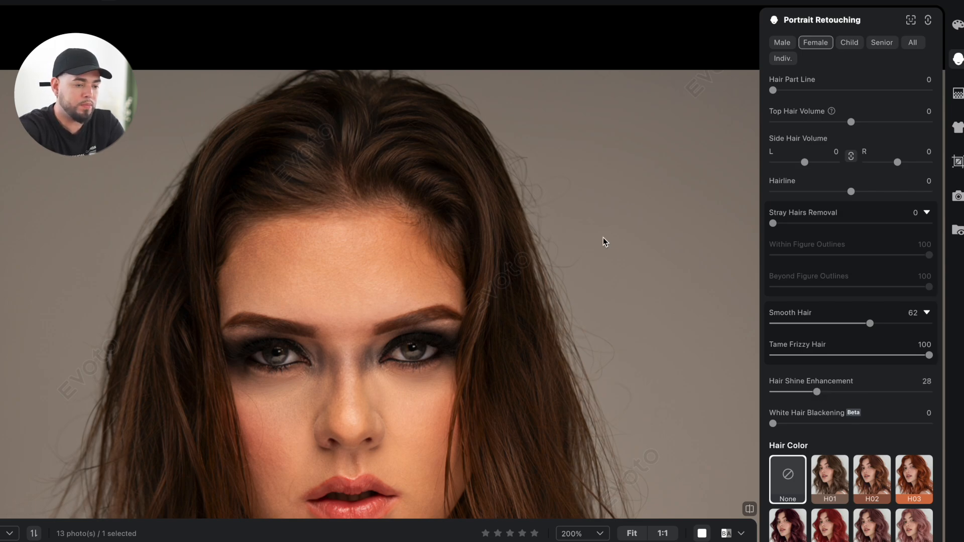
scroll(603, 237, "down", 2)
scroll(603, 237, "down", 1)
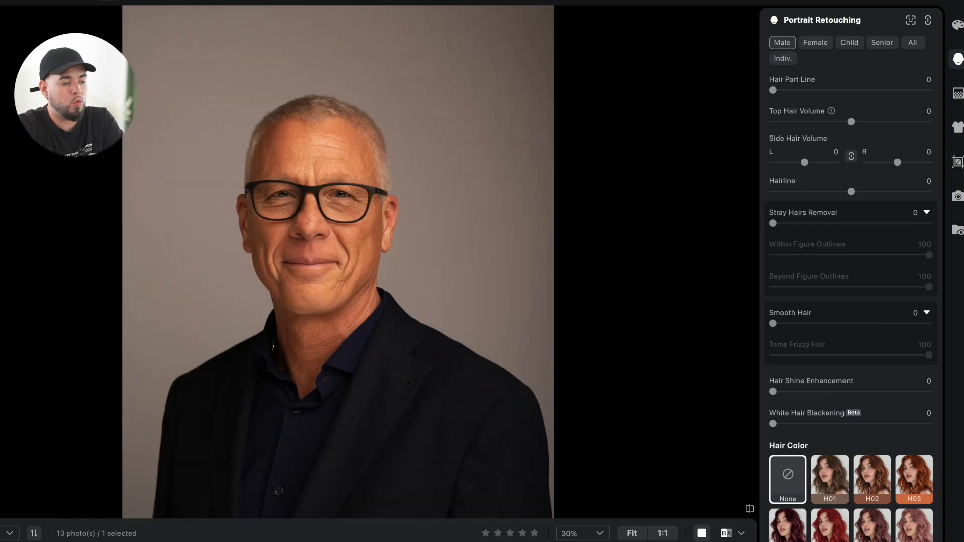
- On the portrait of the man with glasses, set Forehead Wrinkles under Blemish Removal to 50
left_click_drag(331, 374, 431, 357)
scroll(431, 358, "up", 1)
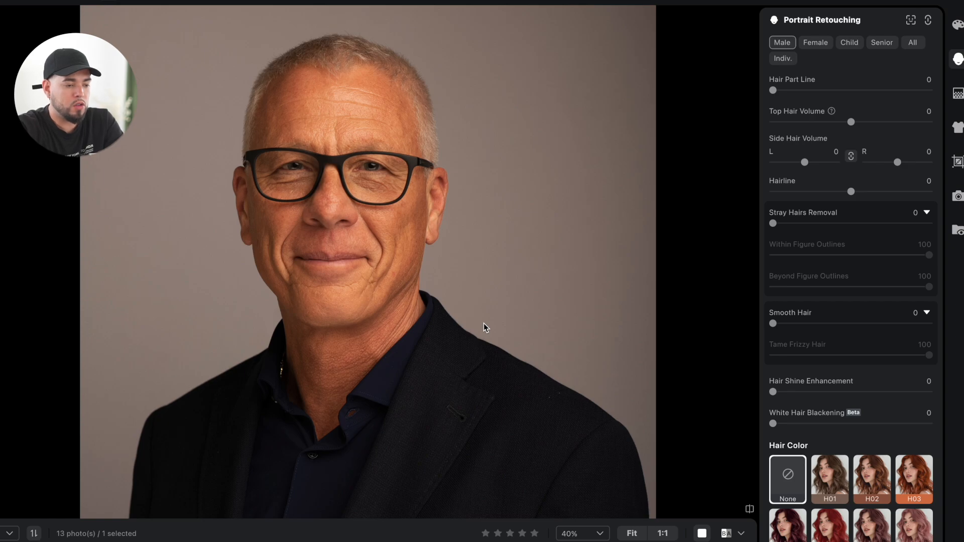
left_click_drag(495, 321, 507, 340)
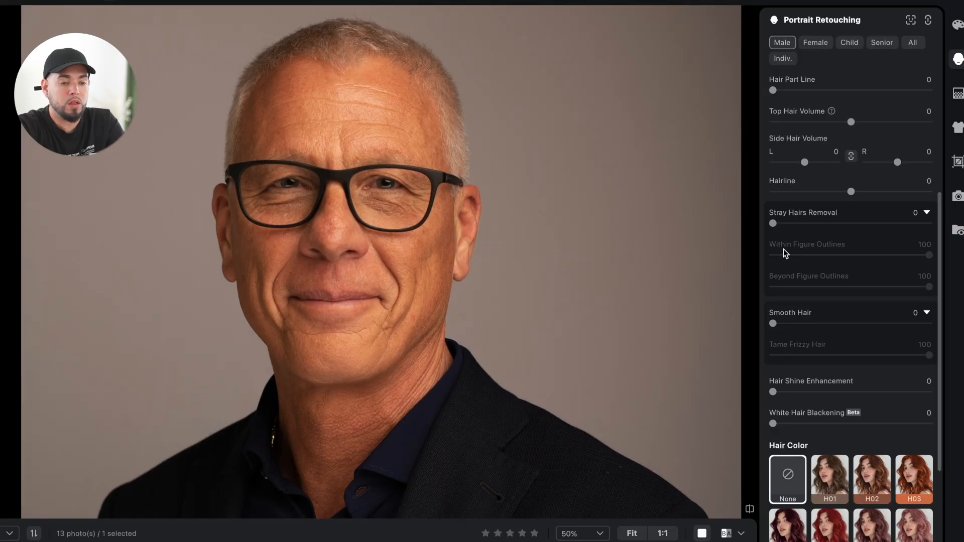
scroll(783, 249, "up", 5)
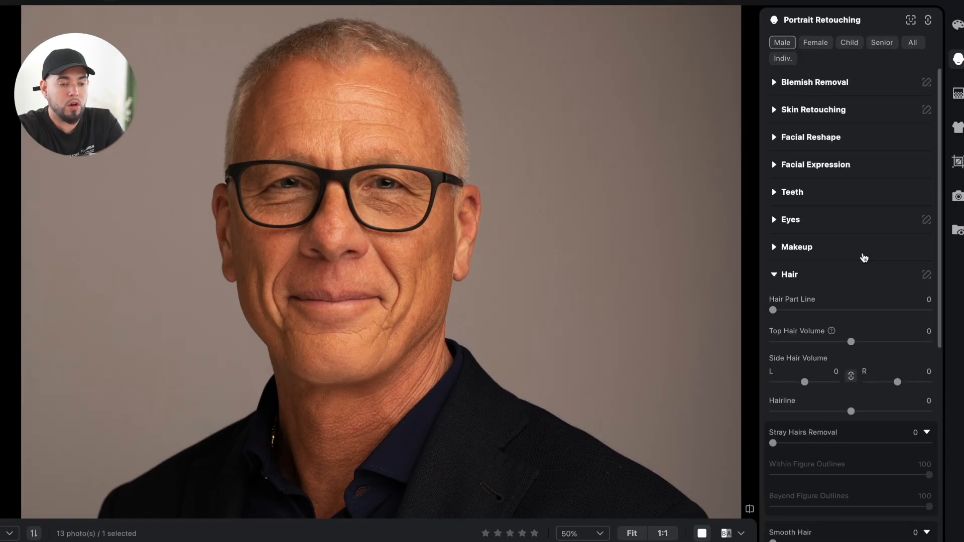
left_click(776, 86)
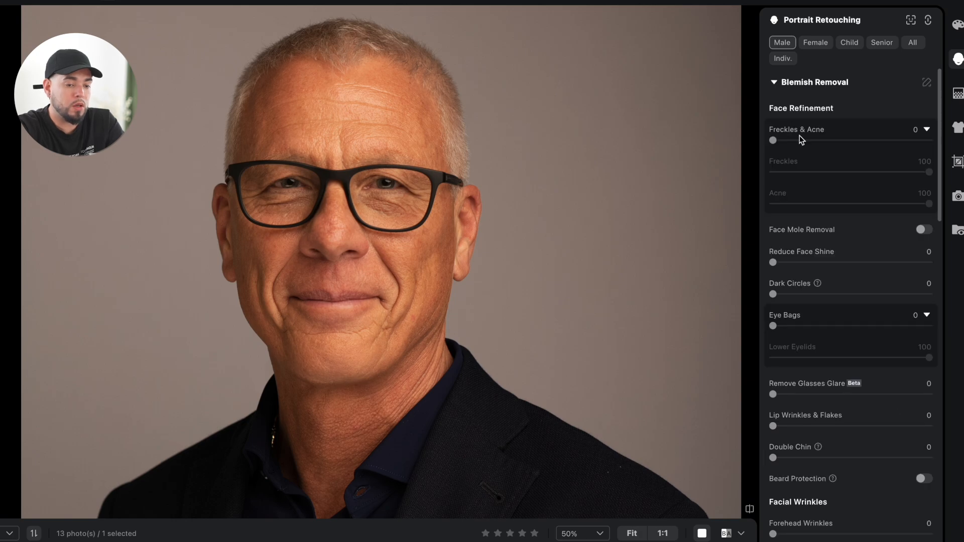
scroll(808, 193, "down", 2)
scroll(855, 185, "down", 5)
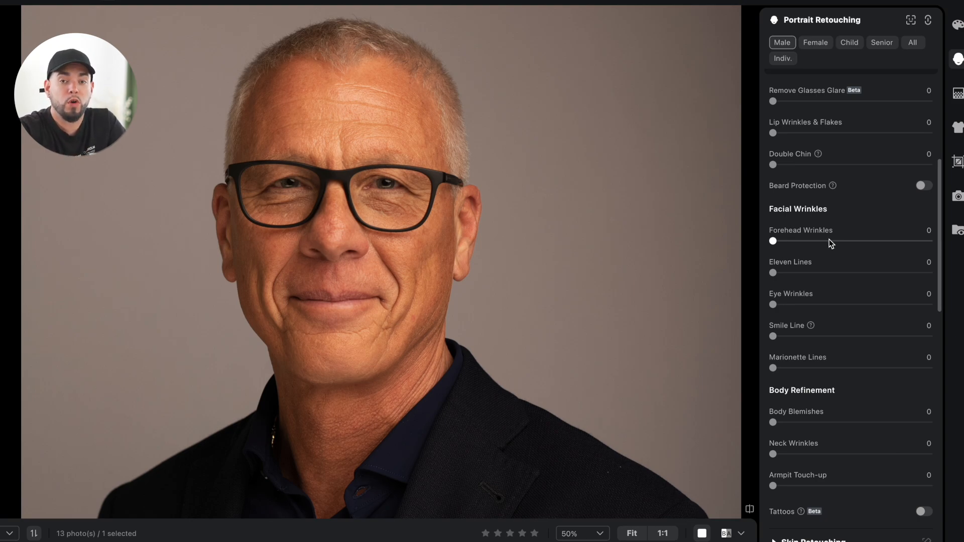
left_click_drag(830, 241, 915, 242)
left_click(929, 241)
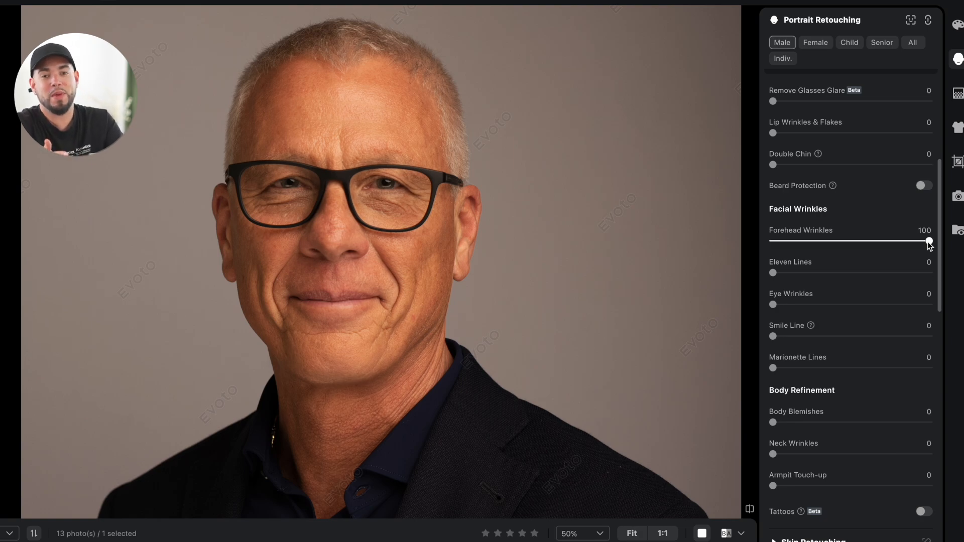
left_click_drag(930, 241, 852, 243)
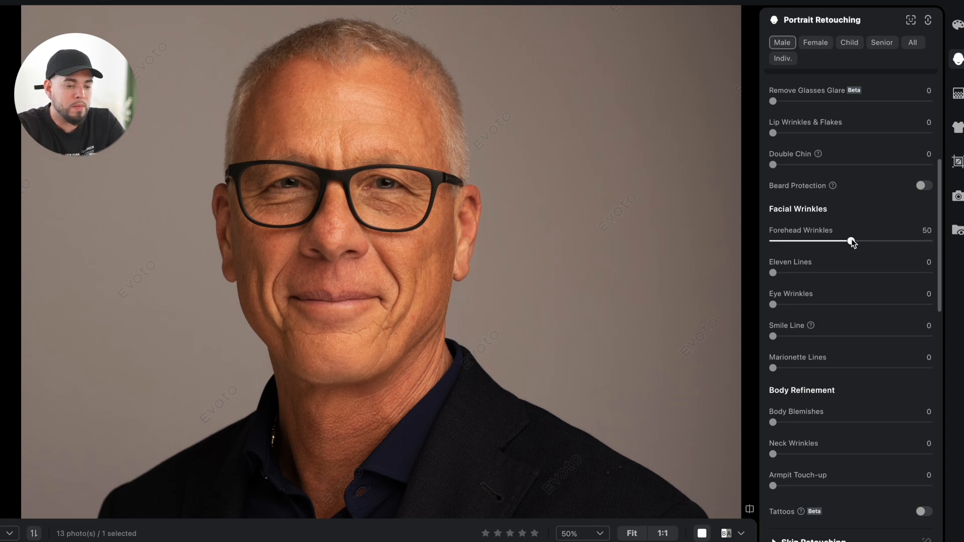
- Reduce the man's facial wrinkles further with Eleven Lines at 39 and Eye Wrinkles at 57
scroll(819, 173, "down", 2)
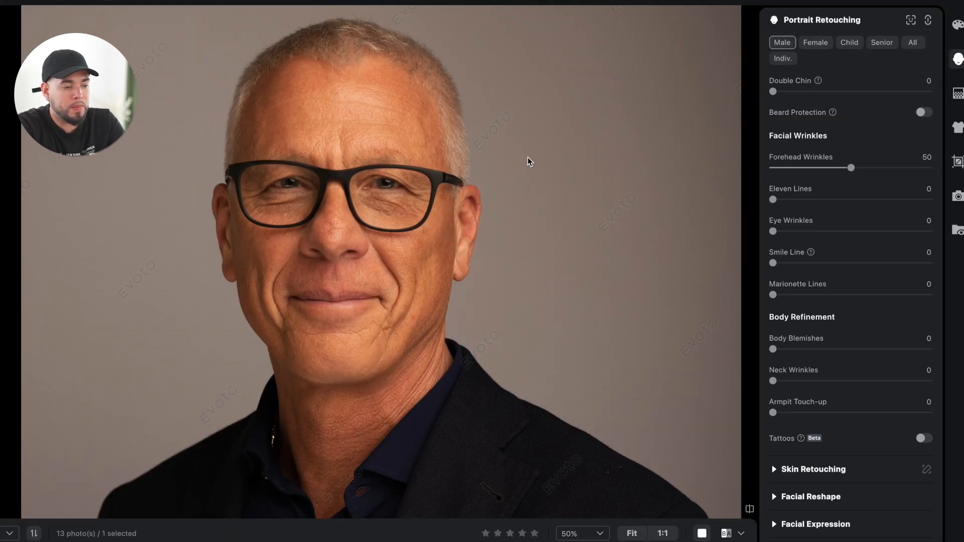
left_click_drag(800, 200, 916, 200)
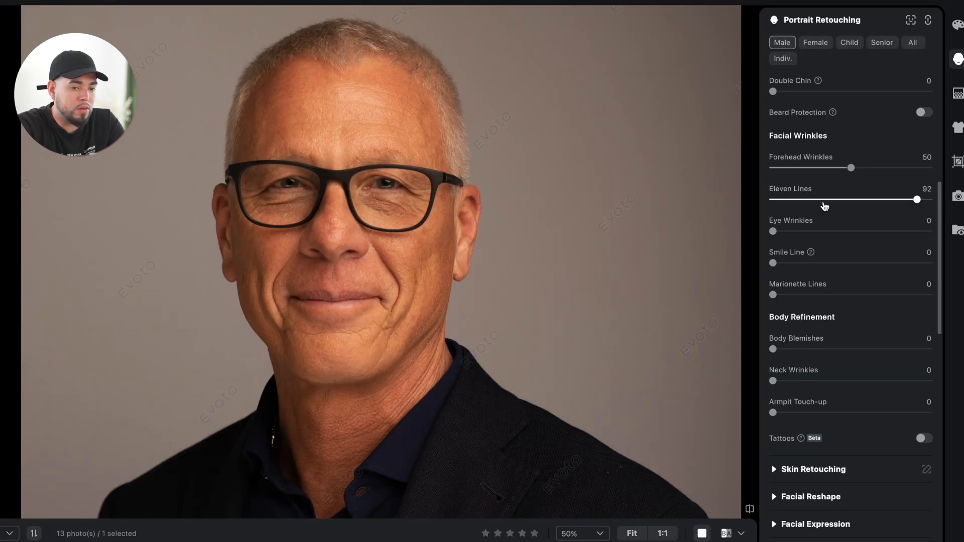
mouse_move(820, 200)
left_mouse_down()
mouse_move(777, 200)
mouse_move(835, 199)
left_mouse_up()
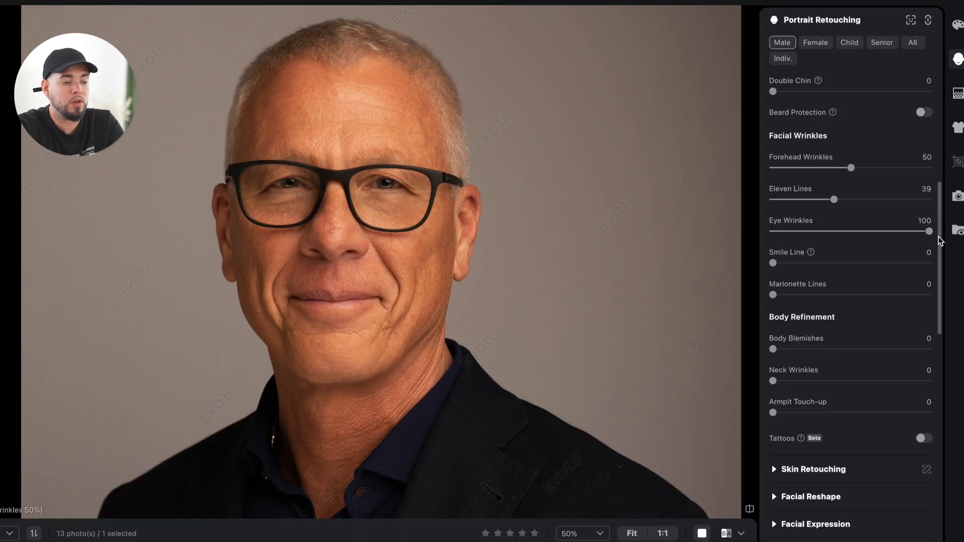
left_click(843, 232)
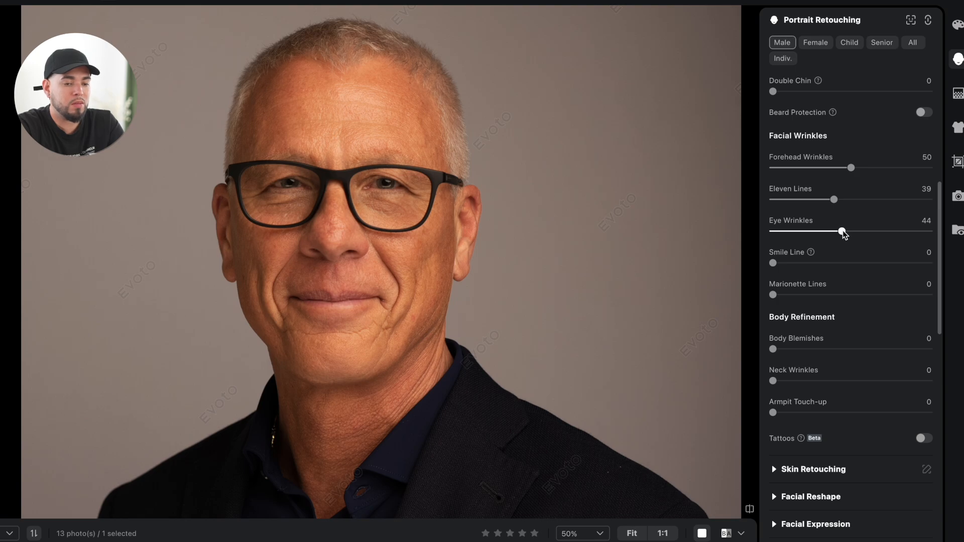
left_click(862, 232)
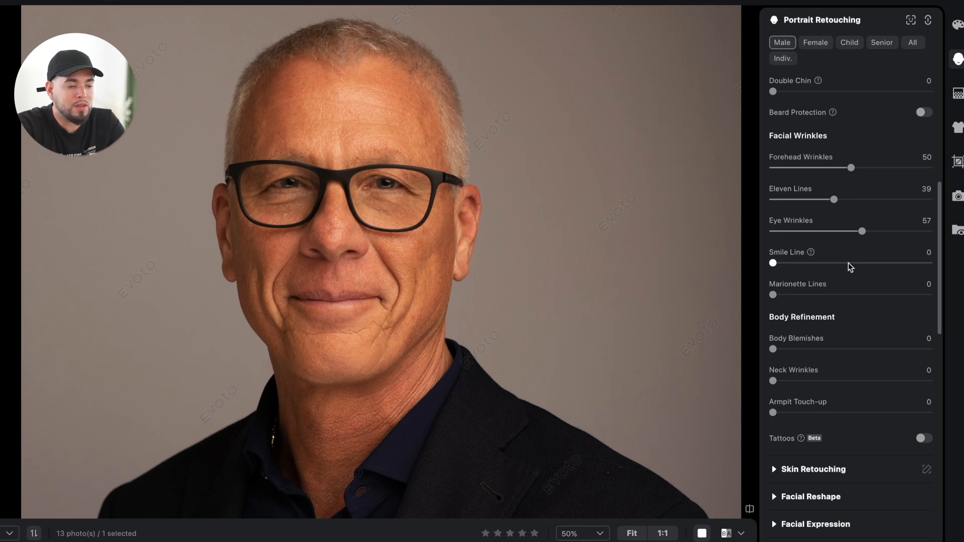
- Soften the lines around the man's mouth with Smile Line at 23 and Marionette Lines at 53
left_click(827, 264)
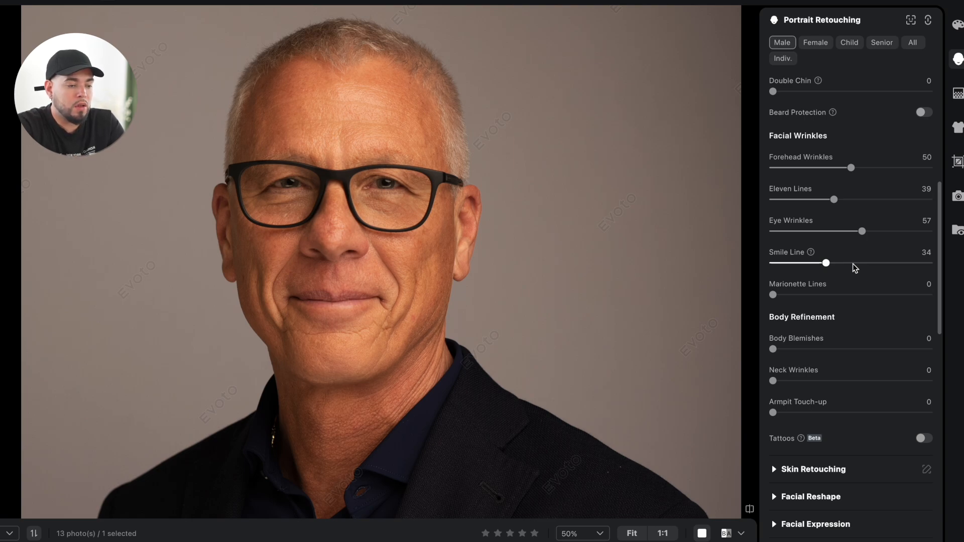
left_click(932, 263)
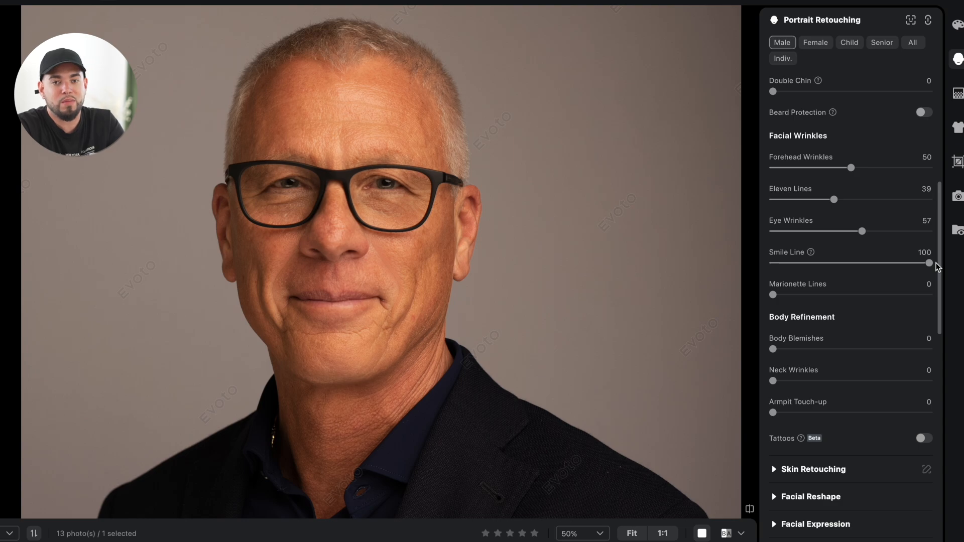
left_click(809, 262)
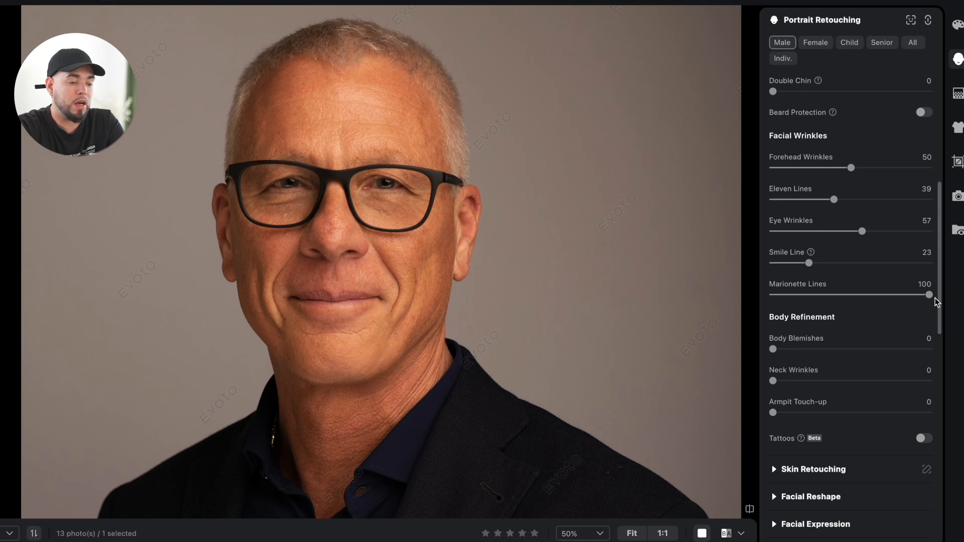
left_click_drag(934, 298, 858, 298)
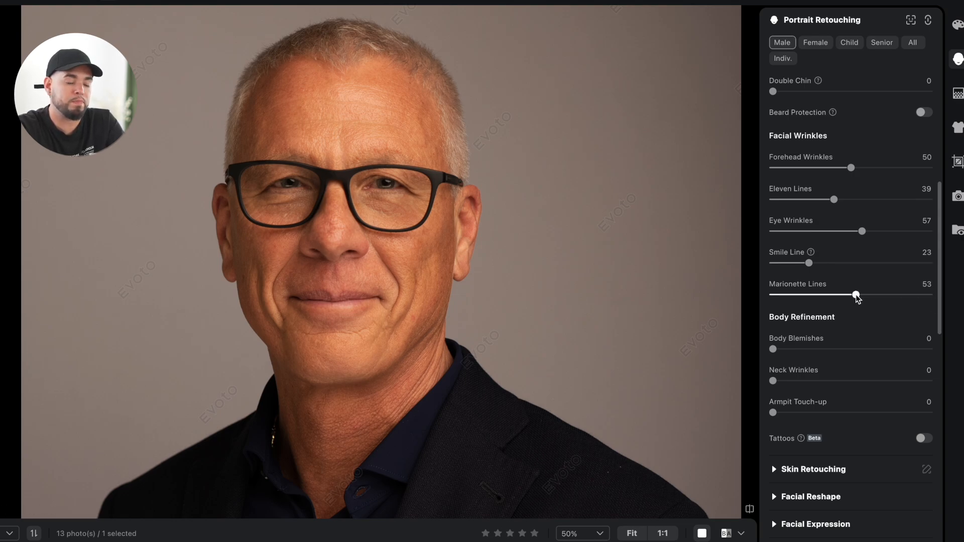
- Paint over the chin creases below the man's lower lip with the Spot Healing Brush
scroll(406, 289, "up", 4)
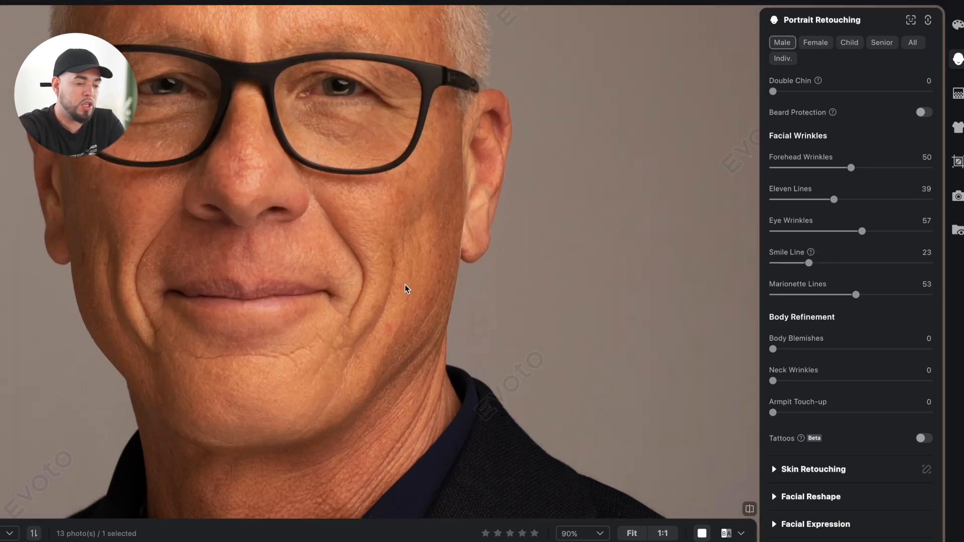
scroll(447, 322, "up", 2)
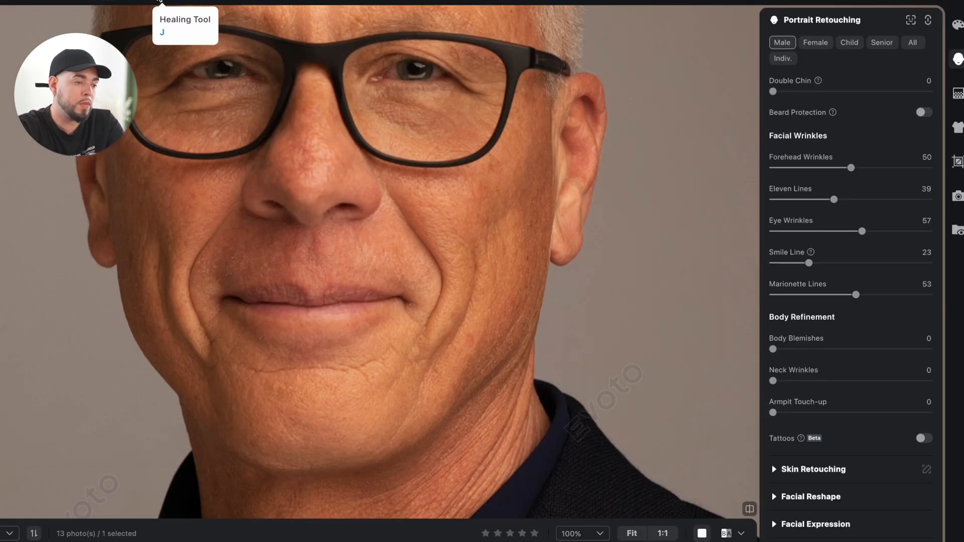
left_click(160, 2)
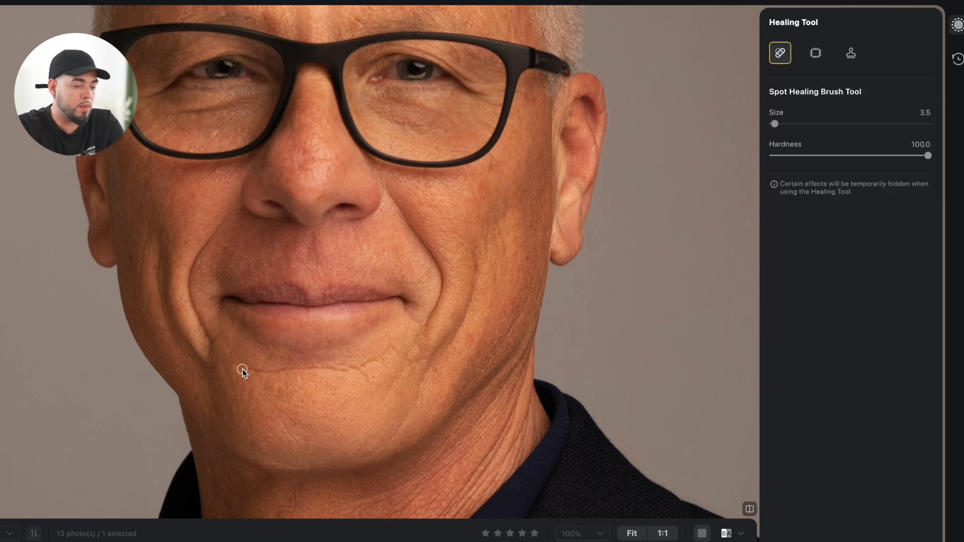
left_click_drag(287, 372, 338, 372)
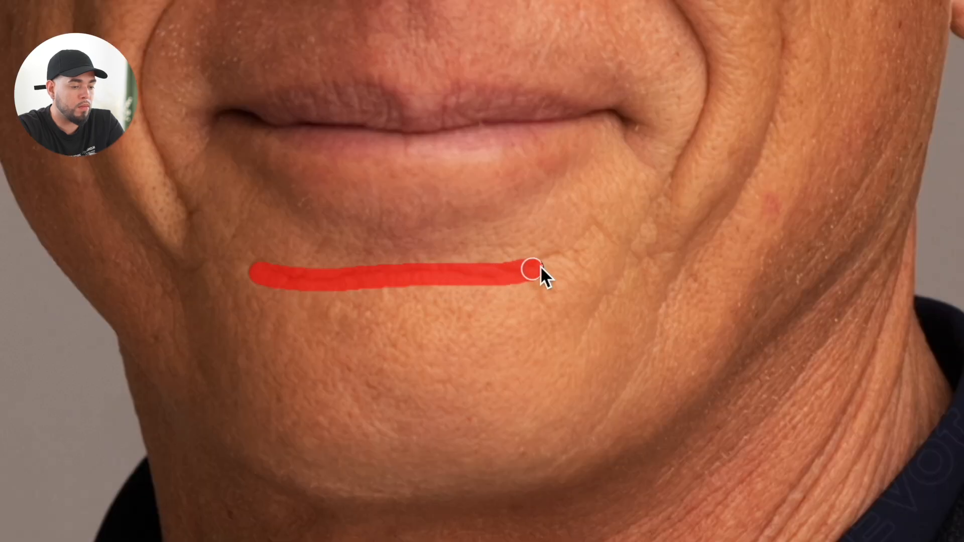
left_click_drag(596, 239, 599, 235)
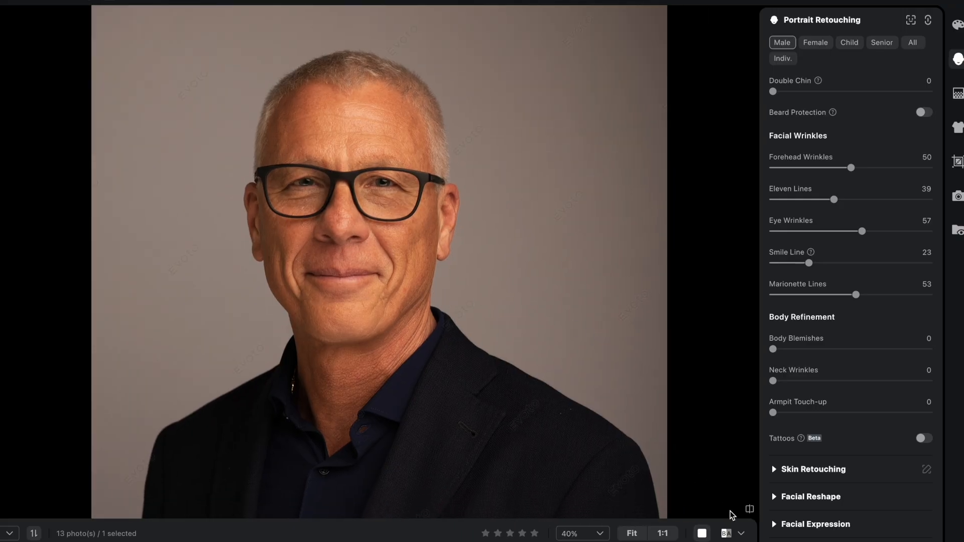
- Show the original and retouched portrait side by side and examine the man's face up close
left_click(726, 533)
scroll(673, 456, "up", 1)
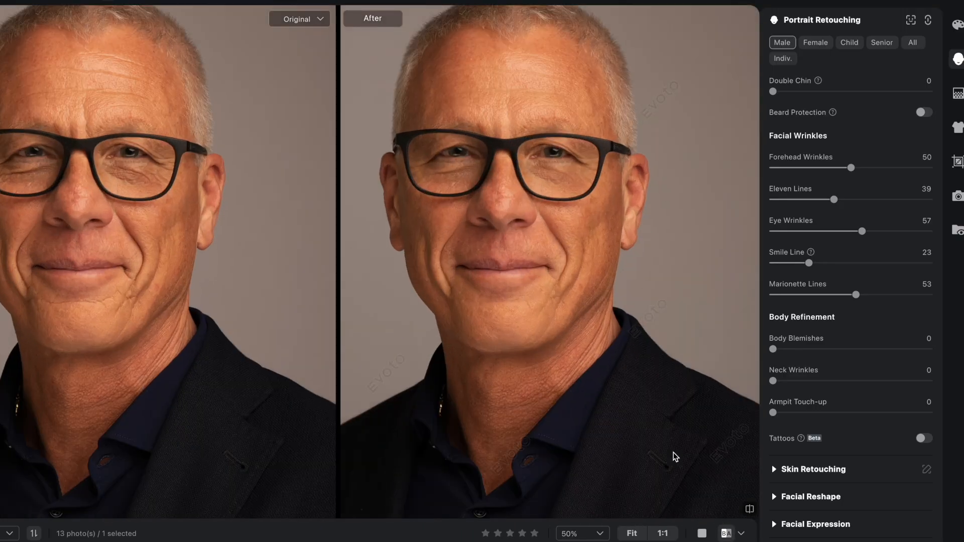
scroll(672, 456, "up", 1)
left_click_drag(396, 313, 474, 345)
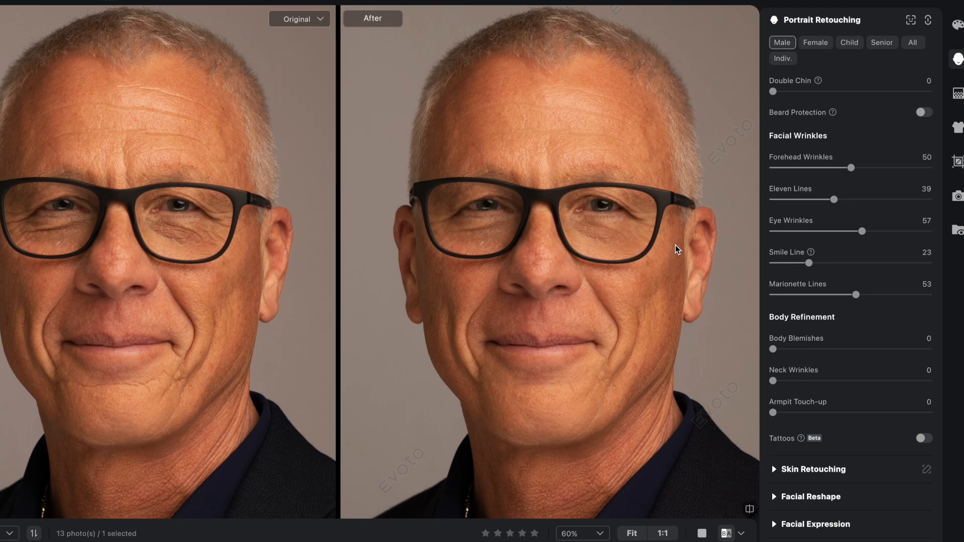
left_click_drag(360, 252, 357, 257)
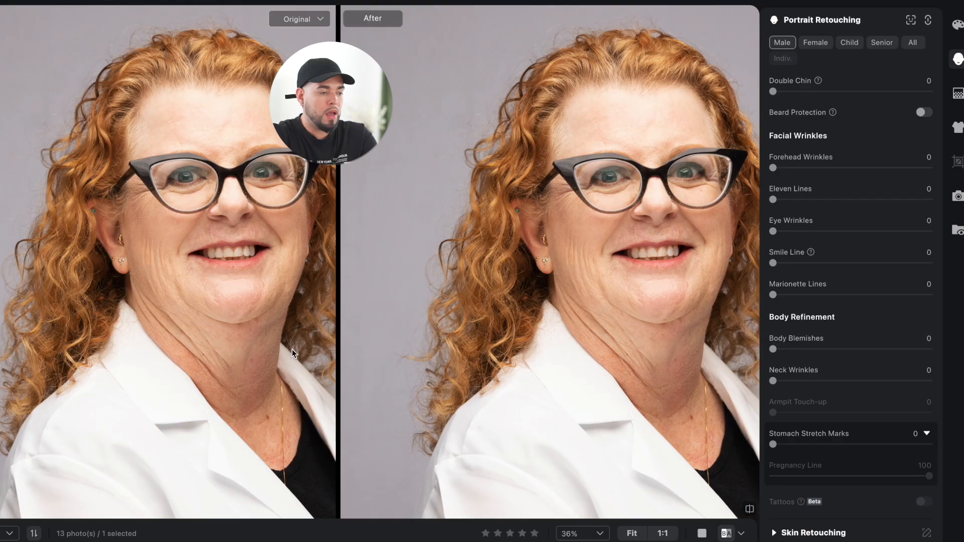
- Remove the glasses glare in the red-haired woman's portrait with Remove Glasses Glare at 100
scroll(291, 348, "up", 3)
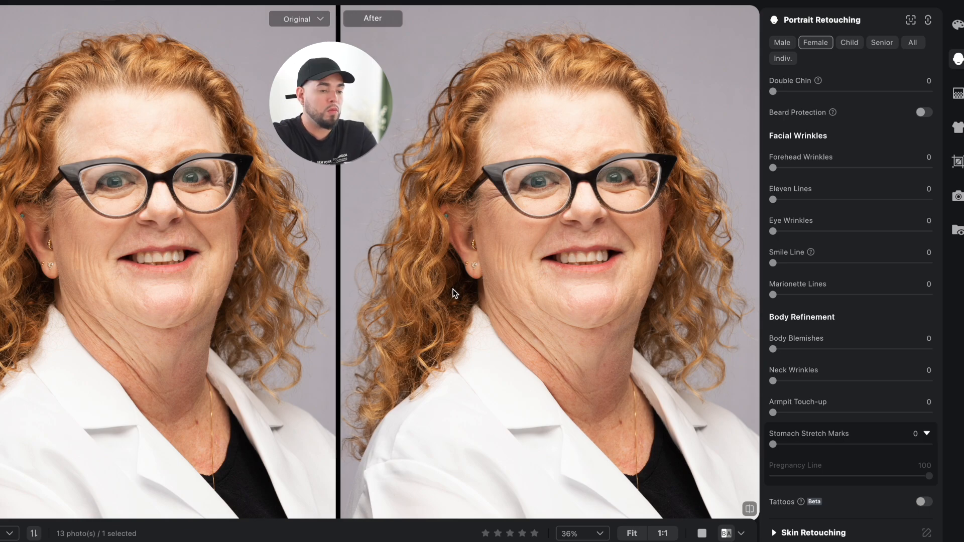
scroll(520, 267, "up", 3)
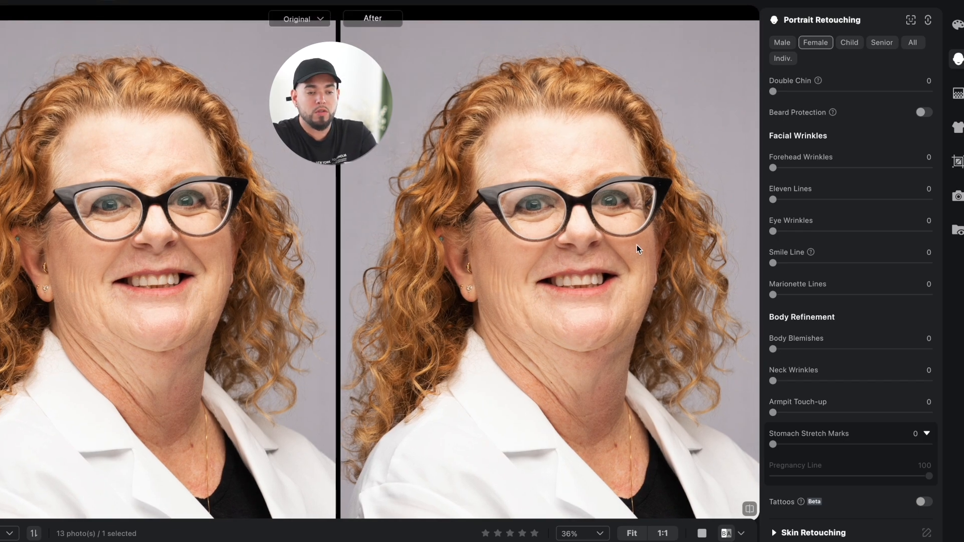
left_click(958, 59)
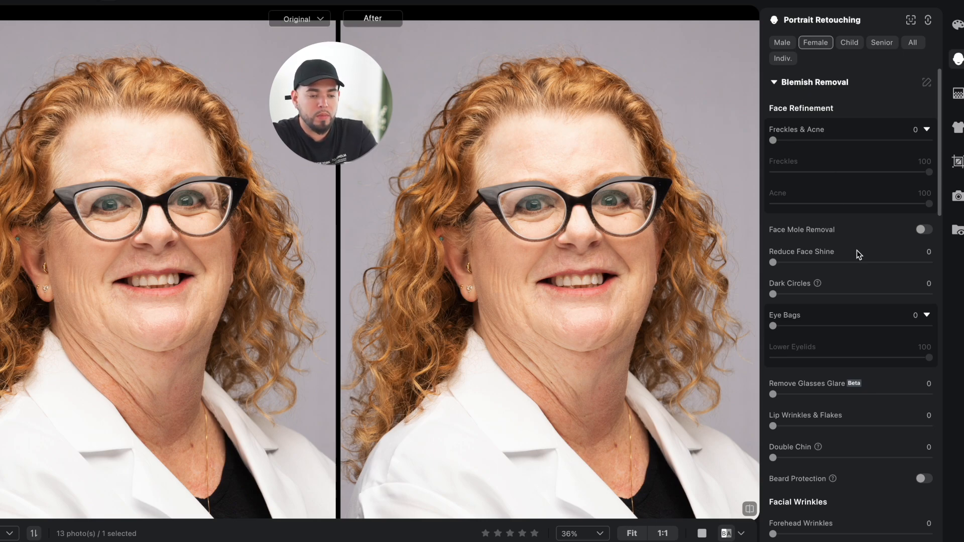
scroll(855, 245, "down", 2)
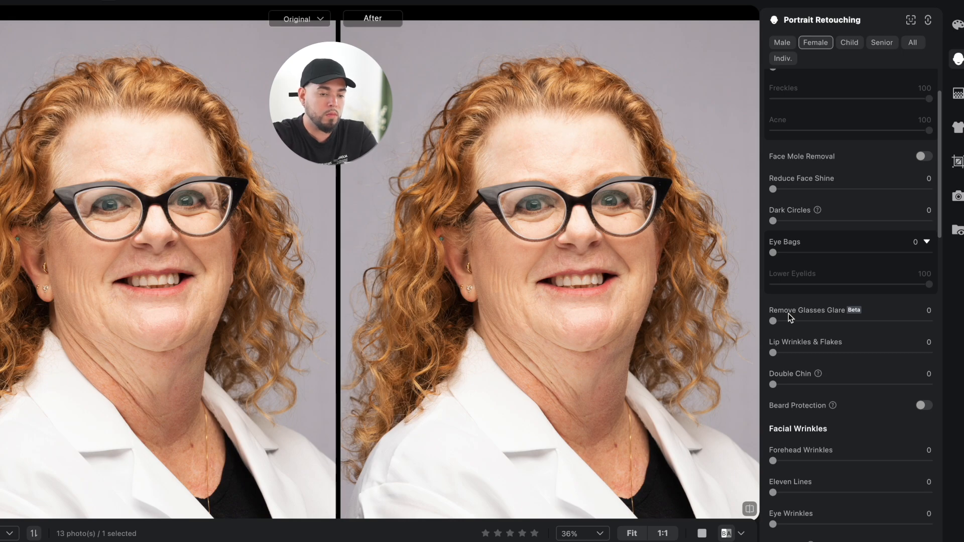
left_click_drag(776, 321, 935, 323)
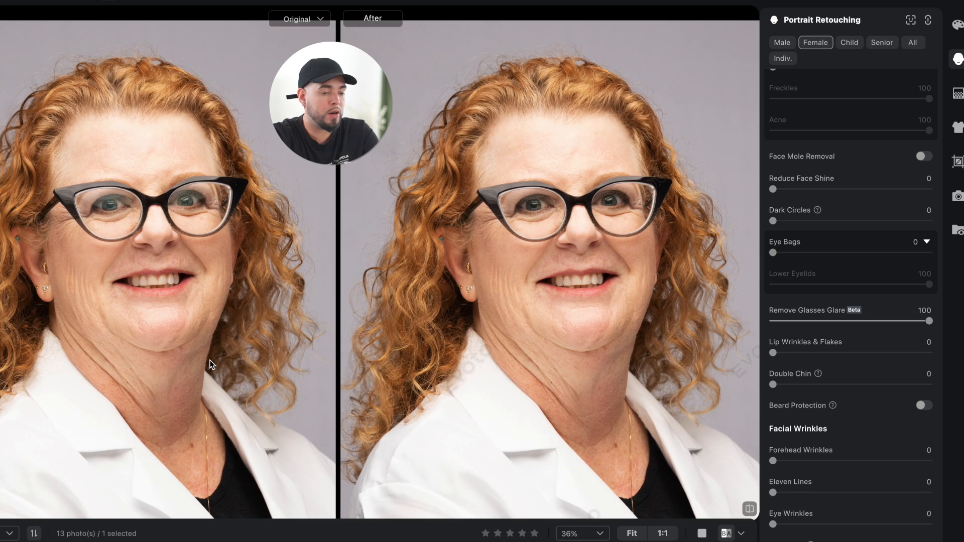
- Open the portrait of the woman with braids and gold-rimmed glasses and set its Remove Glasses Glare to 100
left_click(286, 541)
left_click_drag(449, 346, 457, 340)
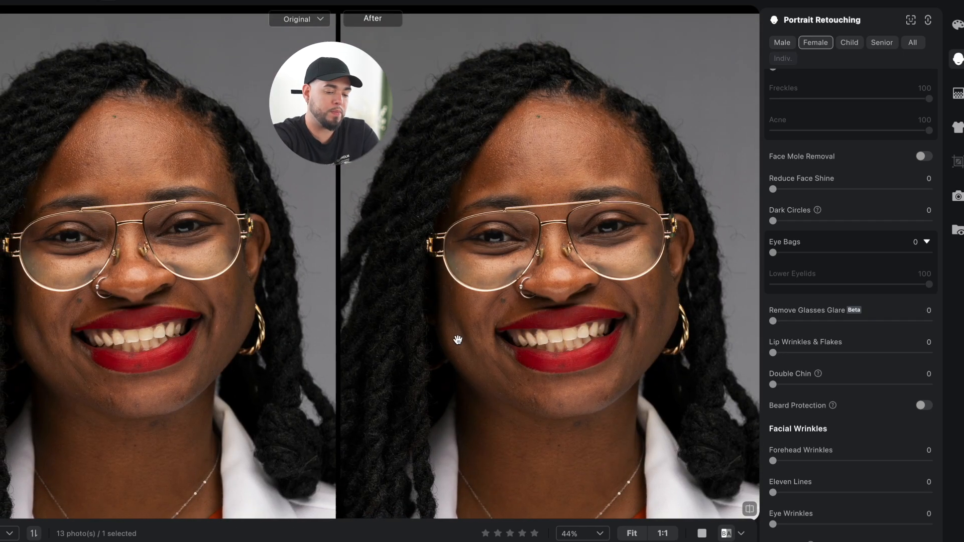
scroll(534, 340, "down", 1)
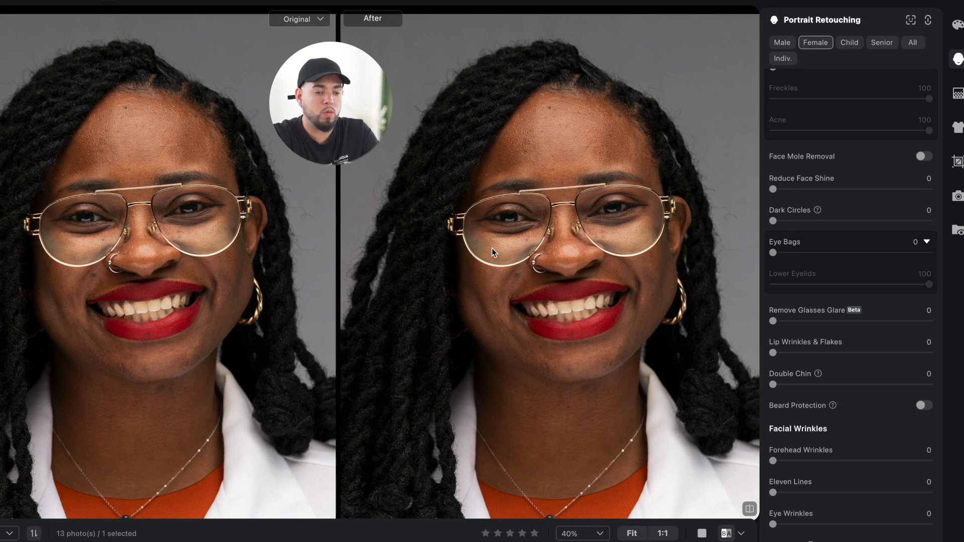
left_click_drag(520, 244, 508, 244)
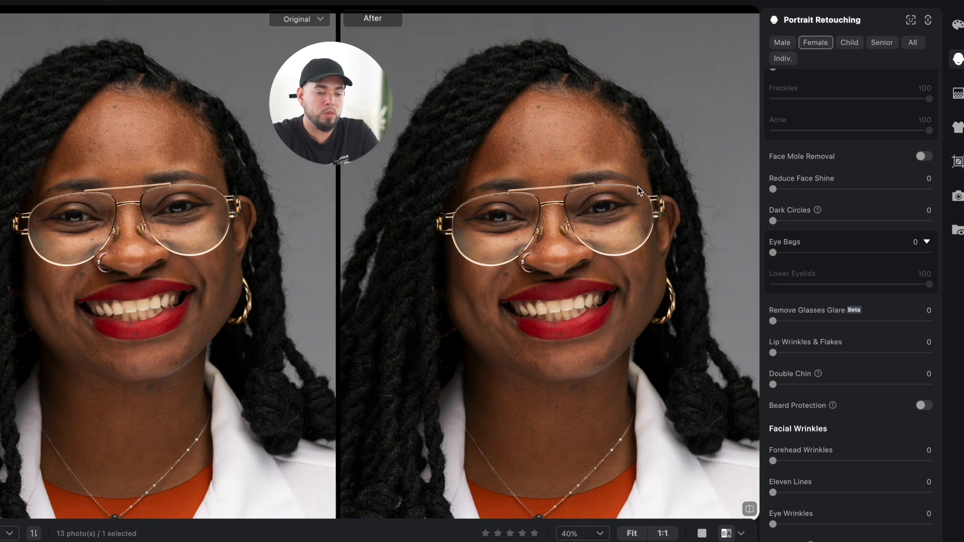
left_click_drag(879, 322, 932, 322)
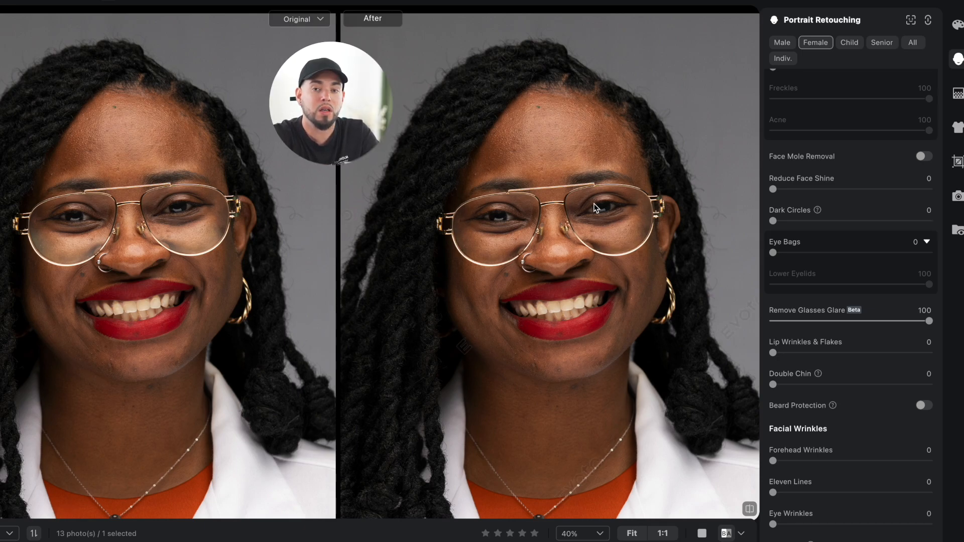
left_click_drag(565, 231, 570, 236)
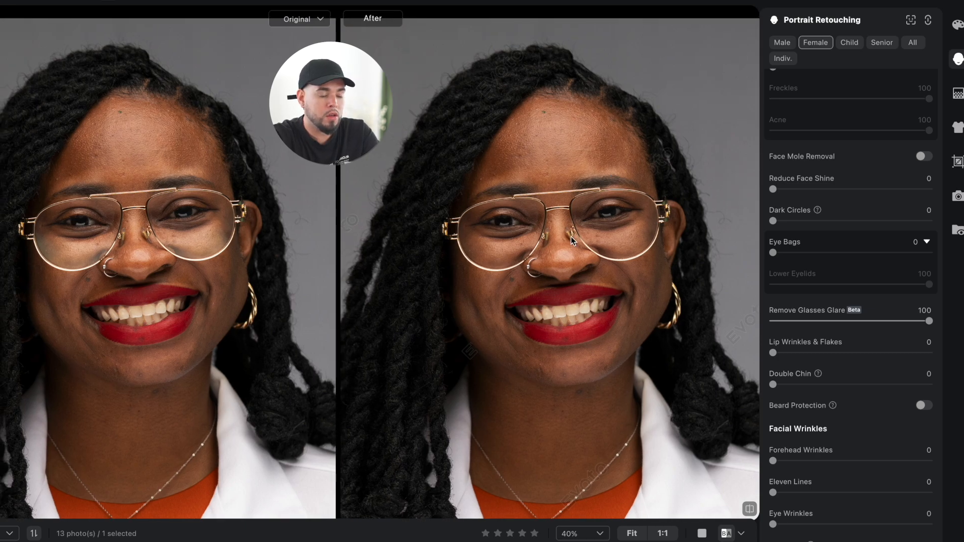
scroll(583, 234, "down", 1)
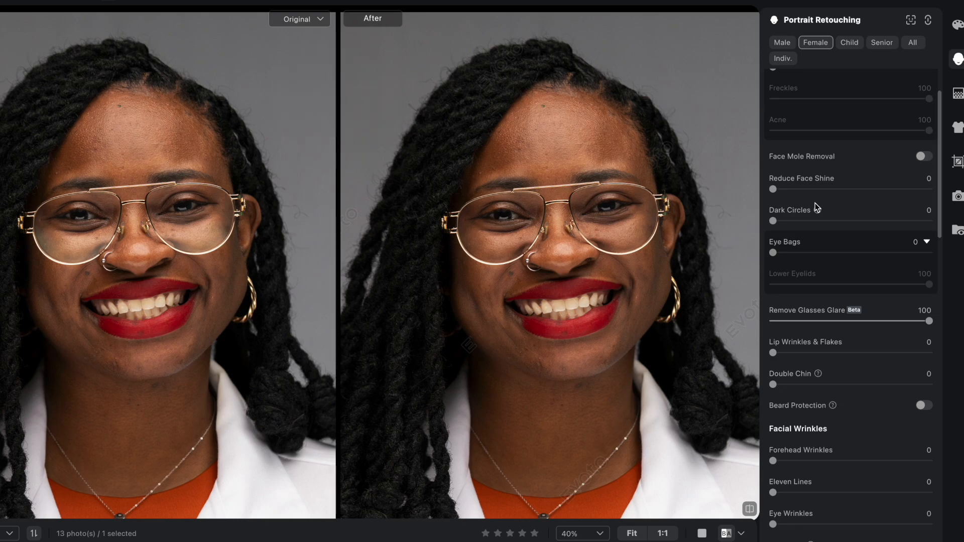
- Clear the braided woman's facial blemishes with Freckles & Acne at 87 and Face Mole Removal enabled, and reduce her eye bags
scroll(901, 213, "up", 2)
left_click_drag(924, 141, 909, 142)
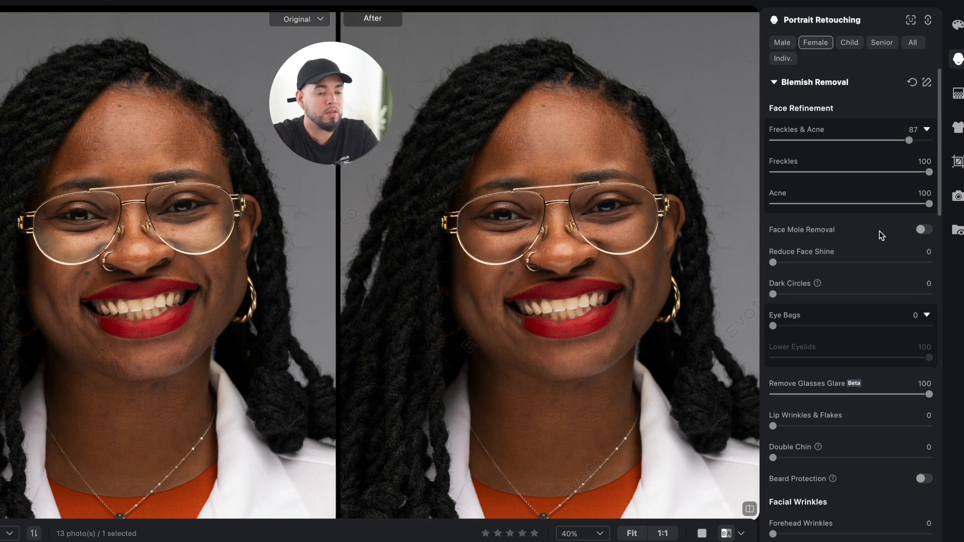
left_click(925, 230)
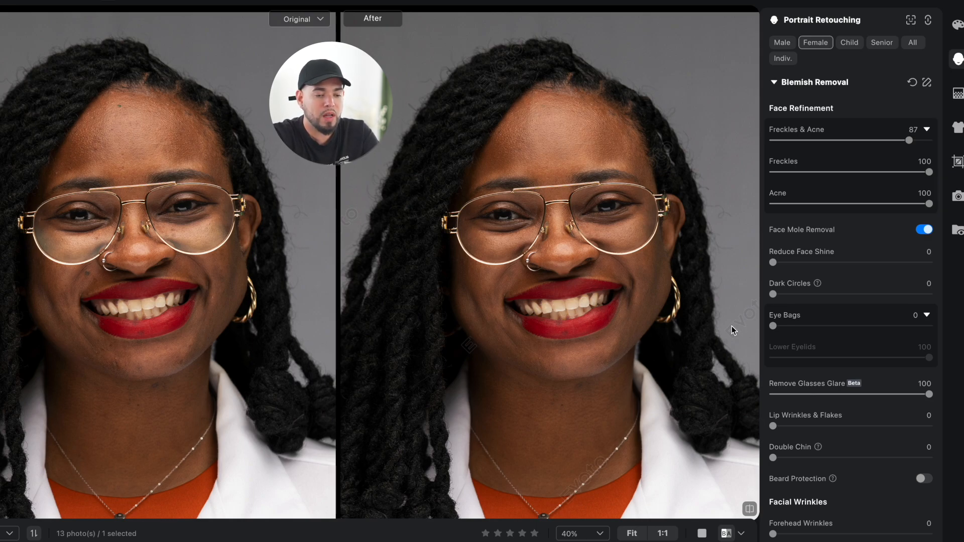
left_click_drag(872, 327, 890, 327)
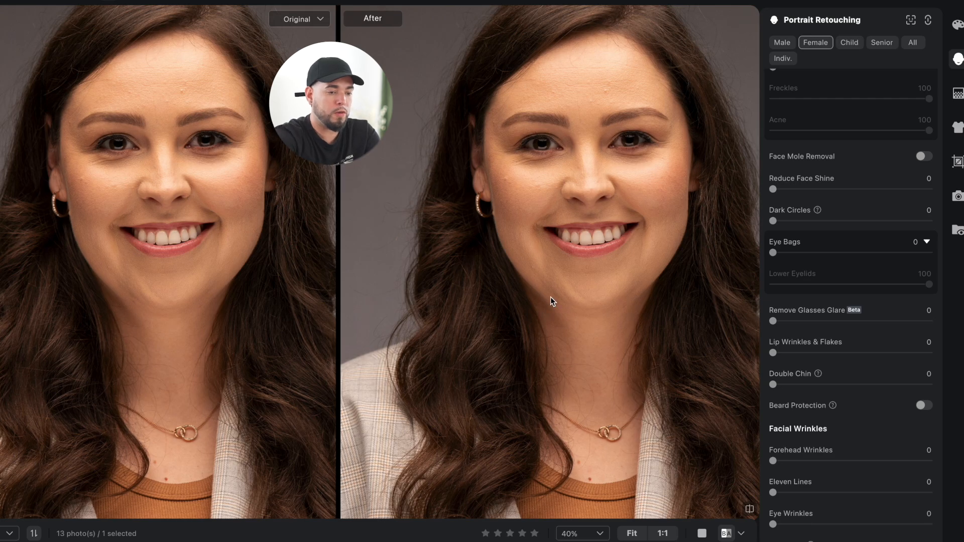
- Remove the stray hairs in the portrait of the long-haired brunette in the plaid blazer with Stray Hairs Removal at 88
left_click_drag(568, 206, 527, 239)
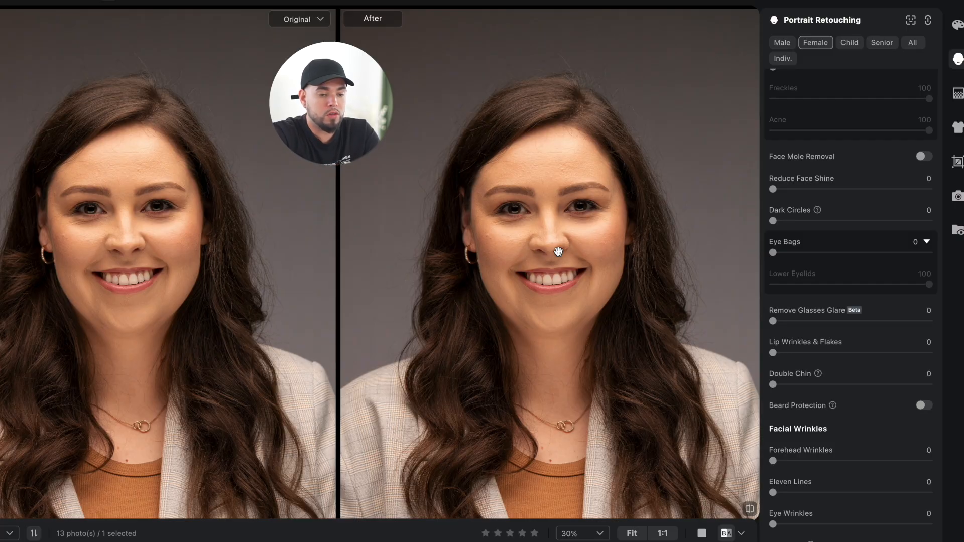
left_click_drag(564, 282, 558, 259)
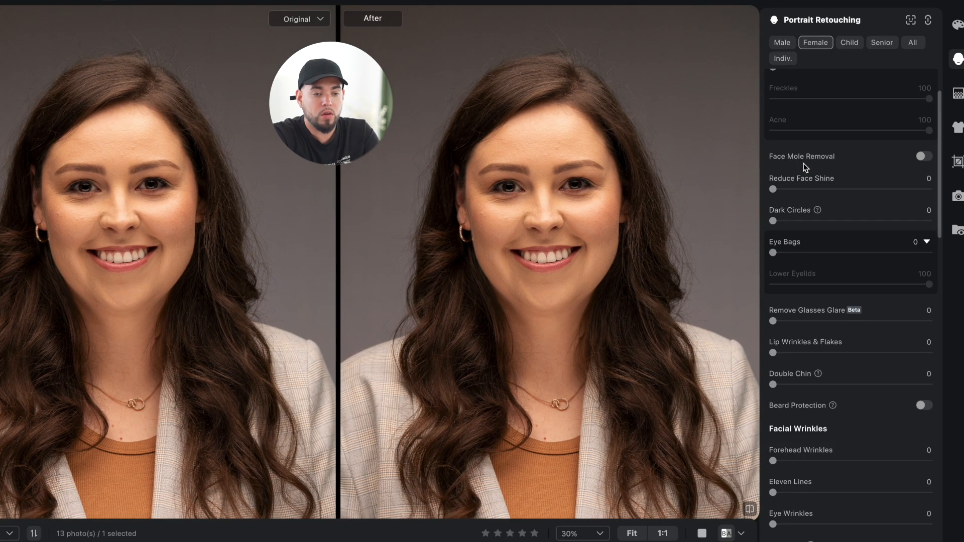
scroll(803, 163, "up", 3)
left_click(954, 61)
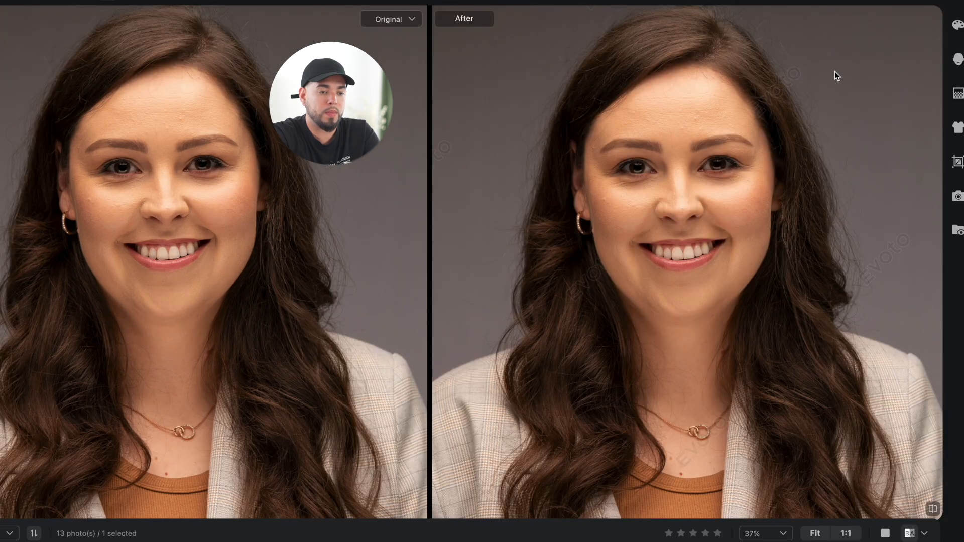
left_click(954, 62)
left_click(786, 84)
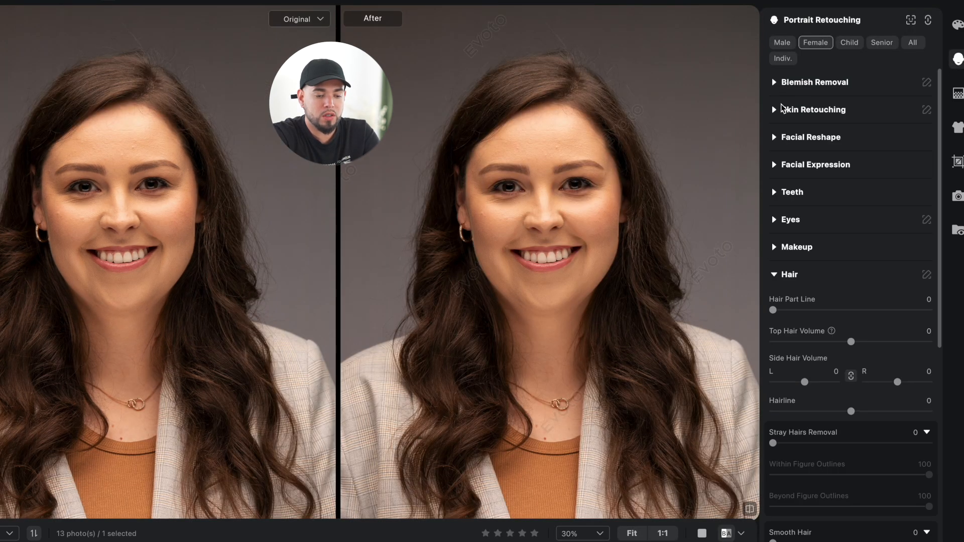
scroll(833, 284, "down", 5)
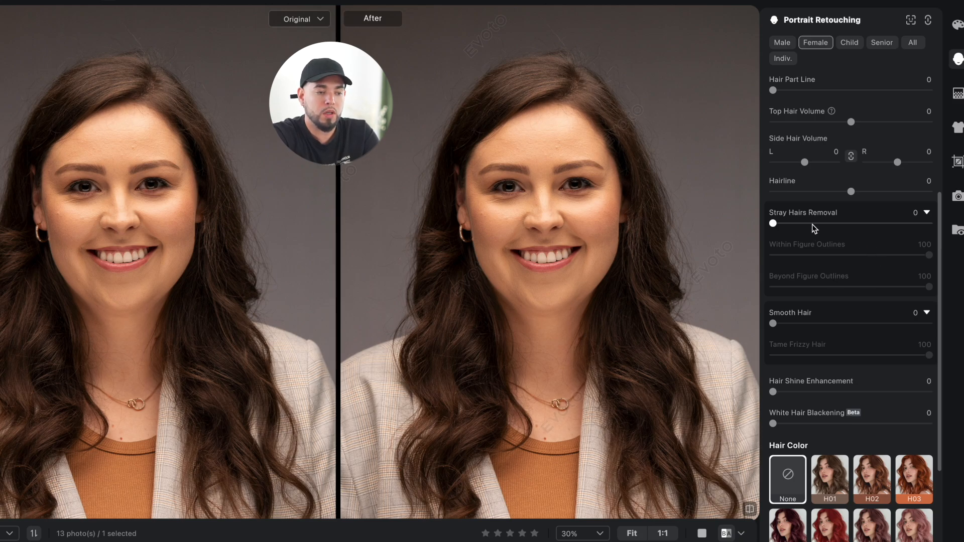
left_click(868, 223)
left_click(910, 223)
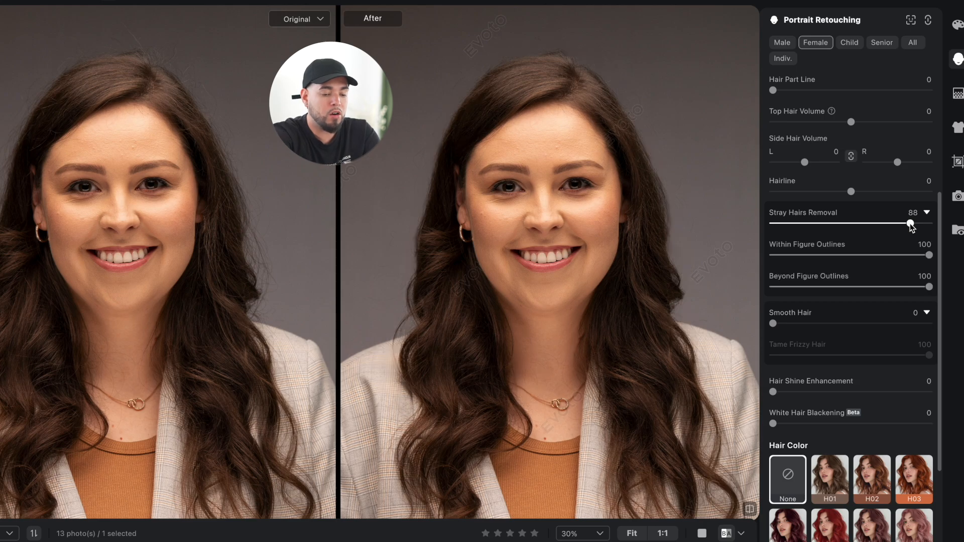
- Smooth the brunette's hair with Smooth Hair at 64 and Tame Frizzy Hair at 92, and set Hair Shine Enhancement to 55
scroll(703, 220, "up", 3)
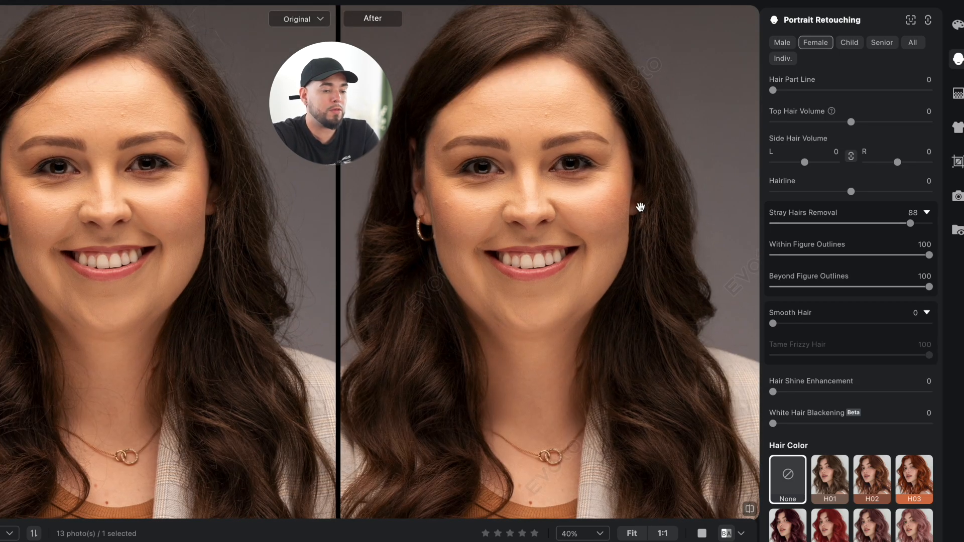
left_click_drag(640, 207, 643, 218)
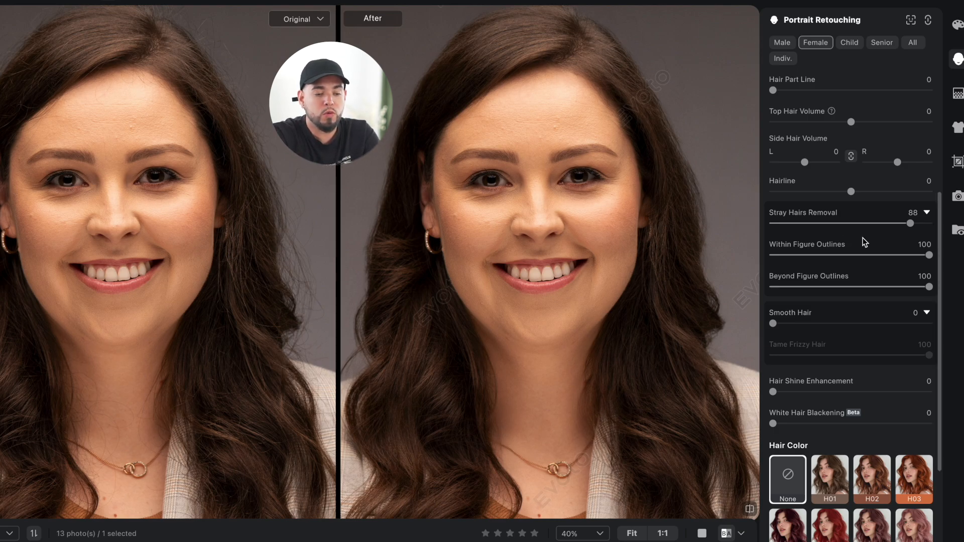
left_click(828, 324)
left_click_drag(829, 324, 871, 324)
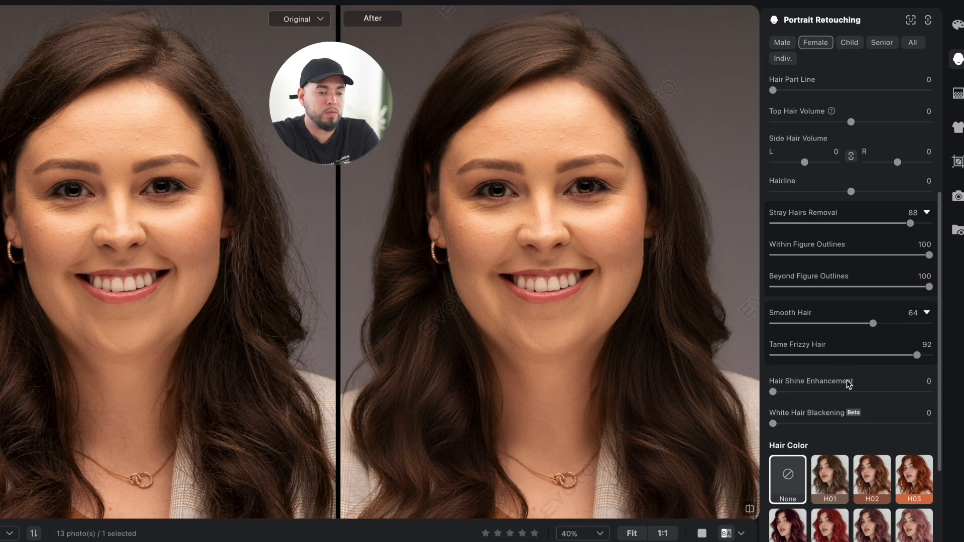
left_click_drag(850, 393, 859, 392)
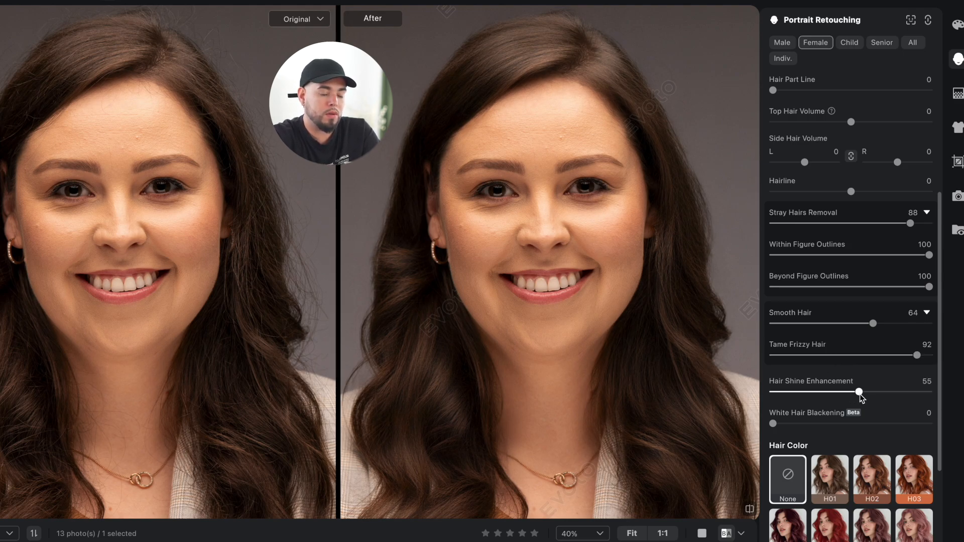
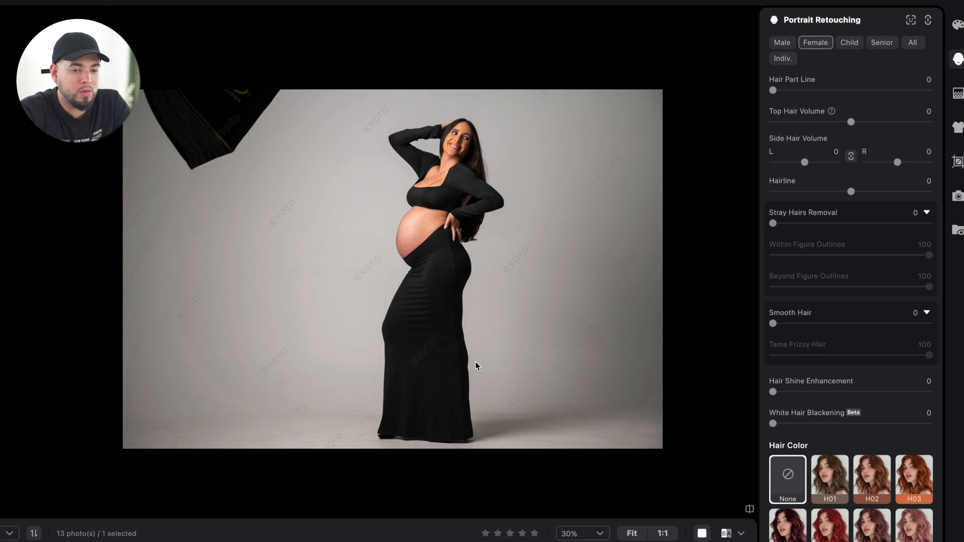
- Remove the lighting equipment from the maternity photo's backdrop with Distractions Removal using automatic detection
left_click_drag(510, 336, 492, 334)
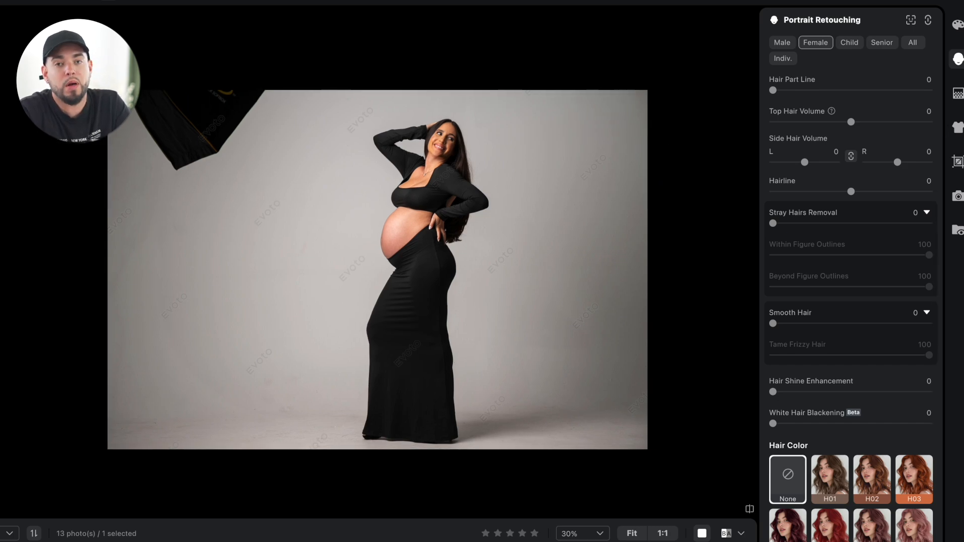
left_click(958, 95)
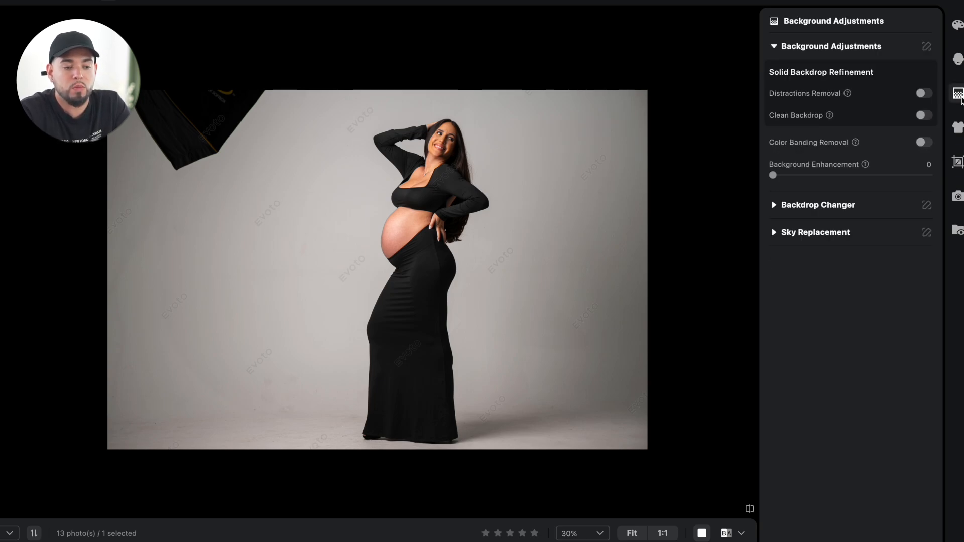
left_click(924, 94)
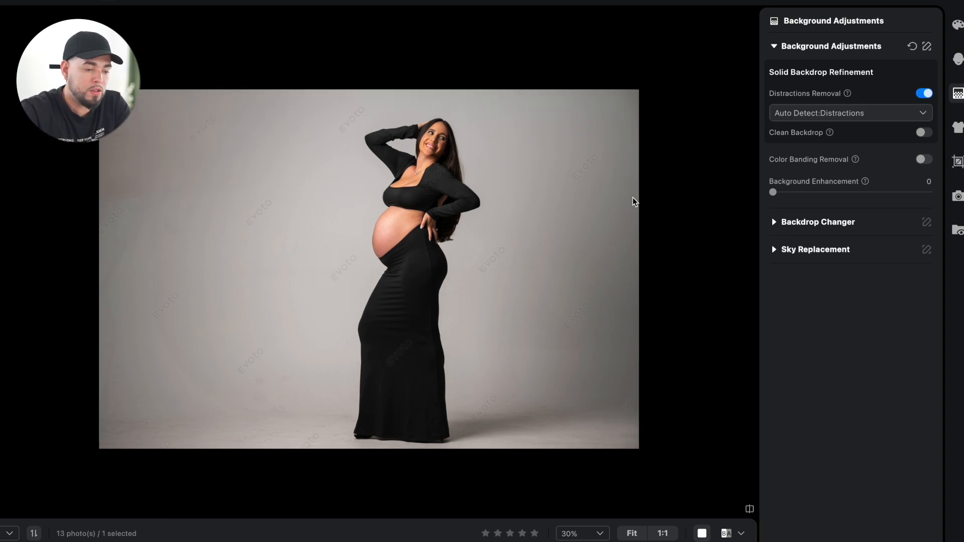
- Show the original and edited maternity photo side by side and examine the floor around the skirt's hem up close
scroll(566, 289, "up", 4)
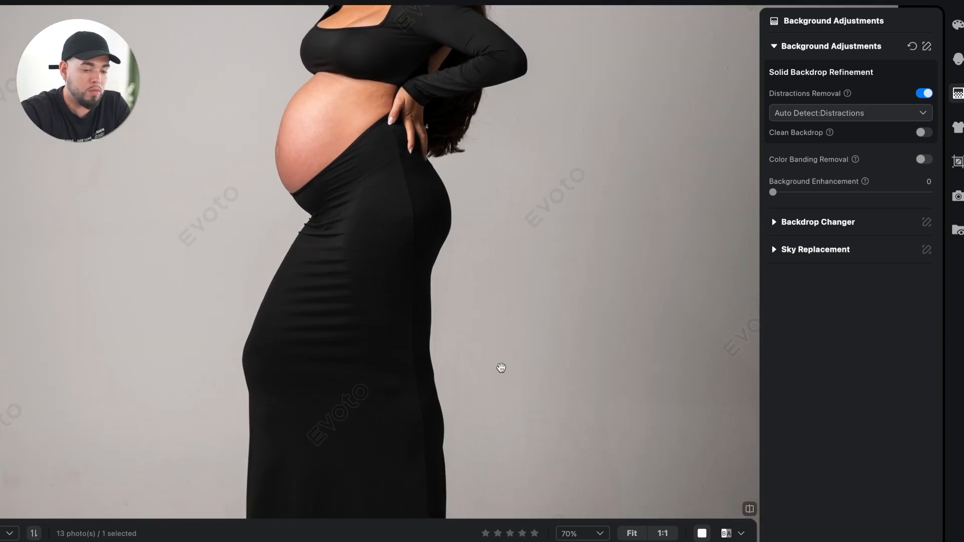
left_click_drag(499, 366, 441, 256)
left_click(727, 534)
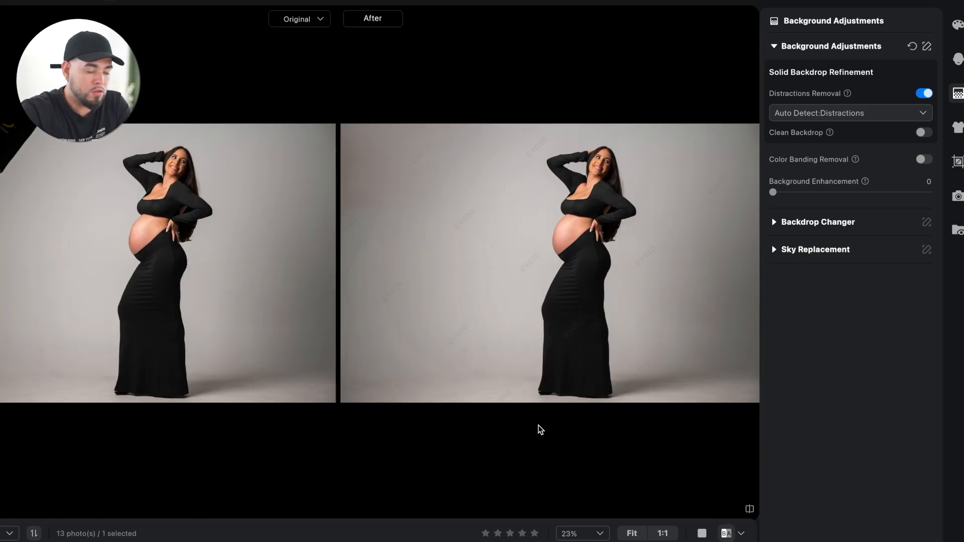
scroll(520, 403, "up", 4)
left_click_drag(522, 405, 532, 299)
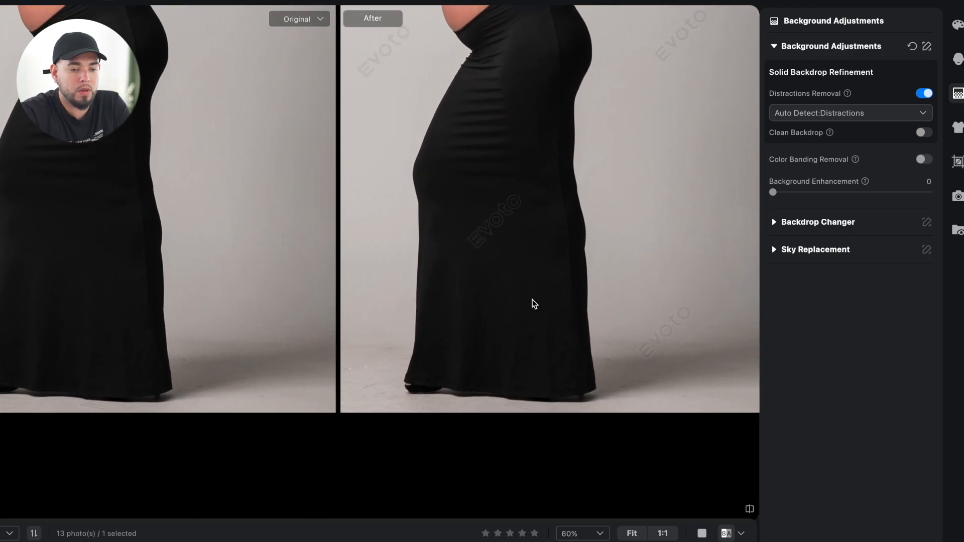
- Clean the maternity photo's solid backdrop with Background Enhancement at 91, and replace it with the recommended Gray02 backdrop
left_click(924, 134)
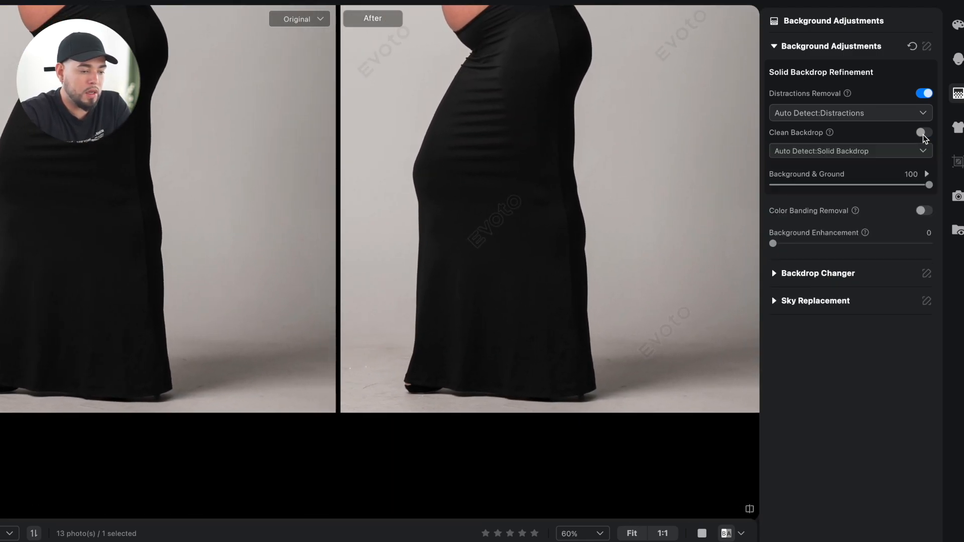
left_click_drag(613, 269, 523, 279)
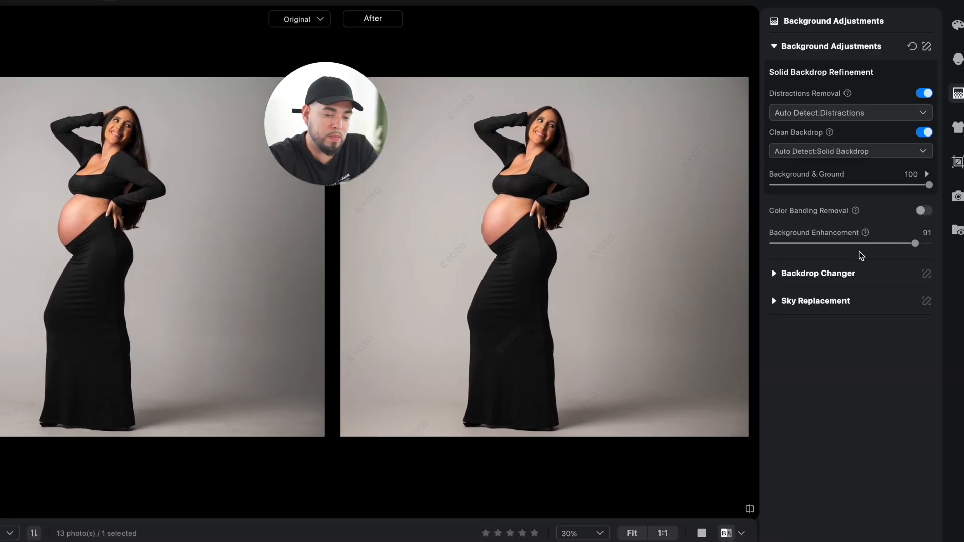
left_click(776, 276)
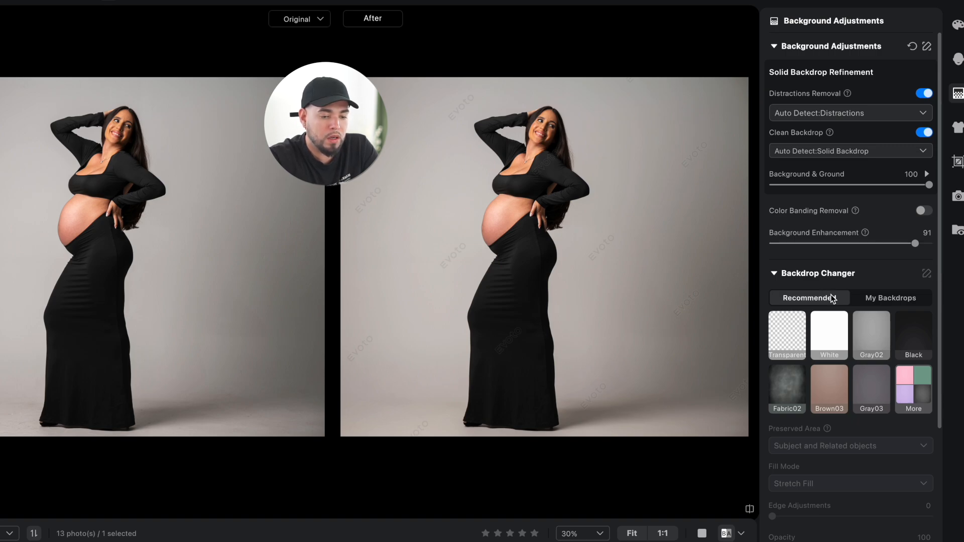
left_click(867, 335)
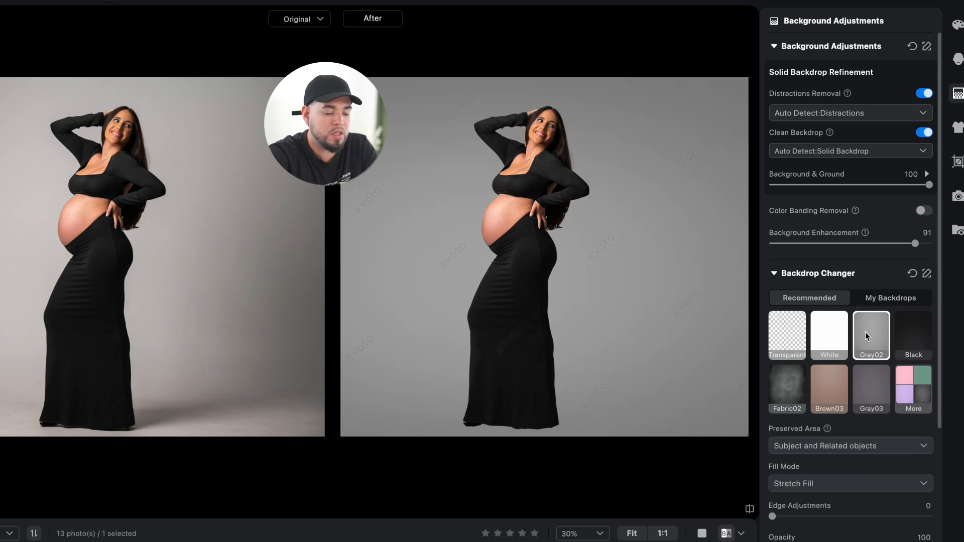
- Keep the maternity photo's original floor shadows on the new backdrop with AI Retain Shadows, and return to the single-photo view
scroll(644, 325, "up", 1)
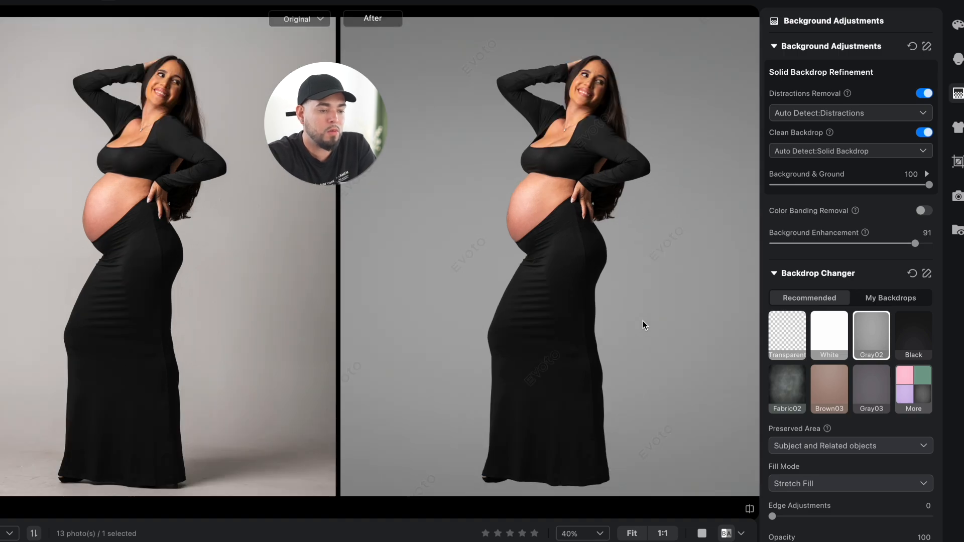
left_click_drag(643, 314, 624, 300)
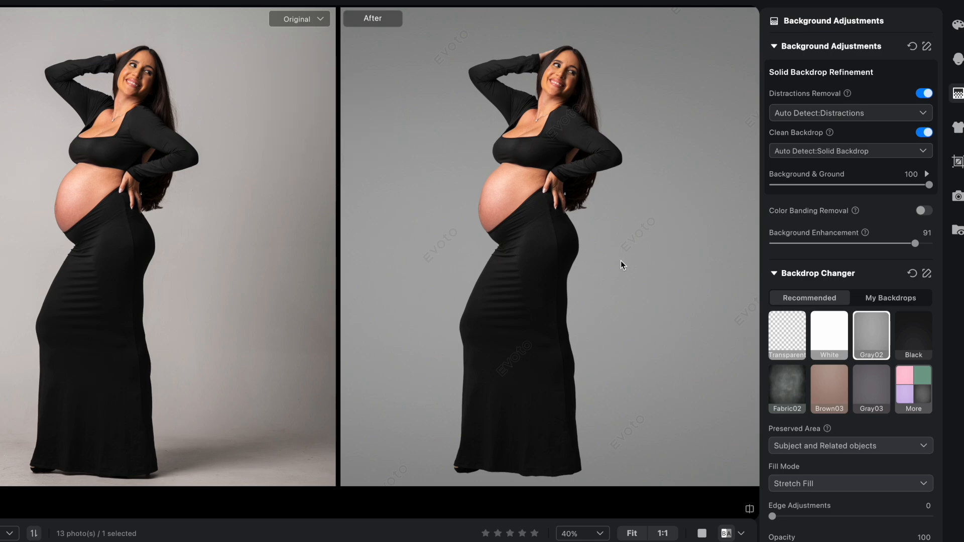
scroll(771, 287, "down", 4)
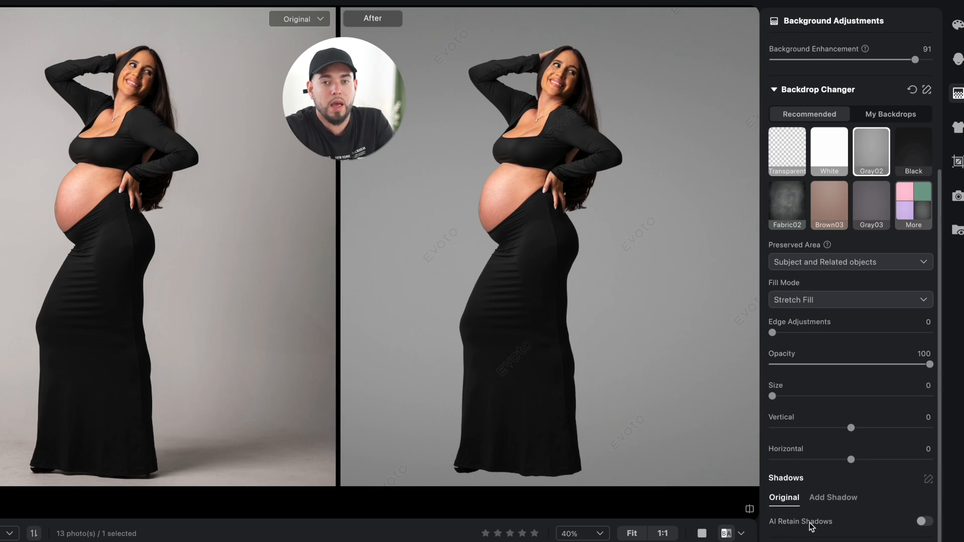
left_click(924, 522)
left_click_drag(621, 396, 576, 393)
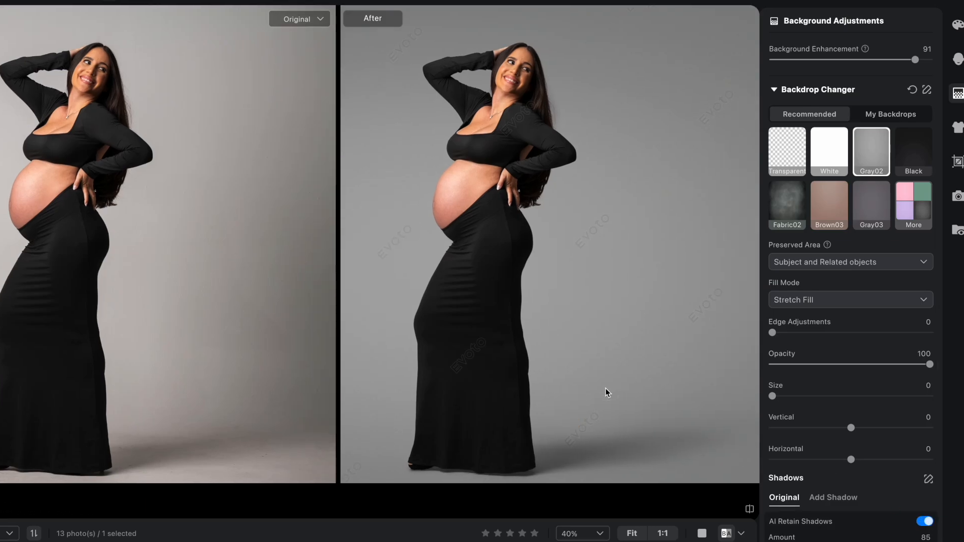
left_click(702, 533)
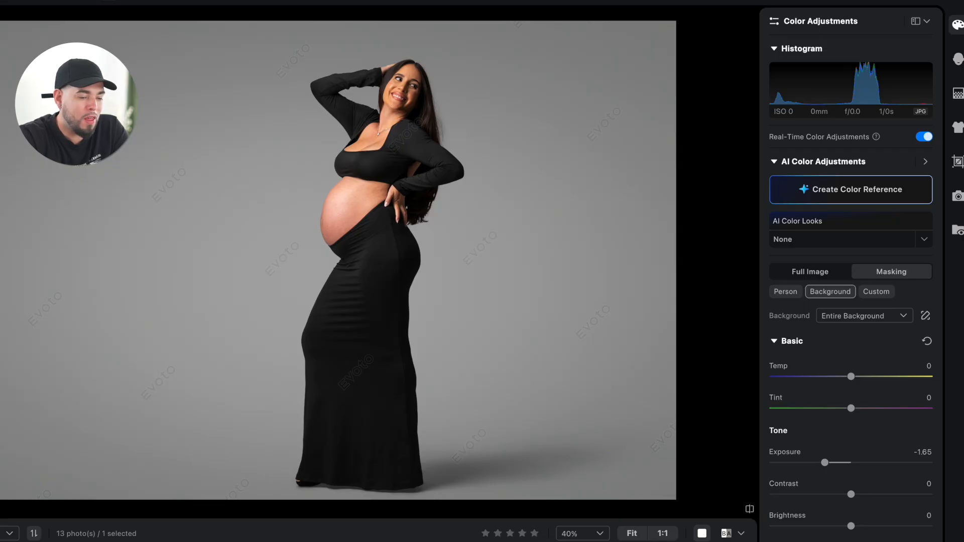
- Replace the couple photo's studio background with the recommended Gray03 backdrop and turn on AI Retain Shadows
key("Right")
mouse_move(499, 413)
left_mouse_down()
mouse_move(534, 419)
mouse_move(515, 415)
left_mouse_up()
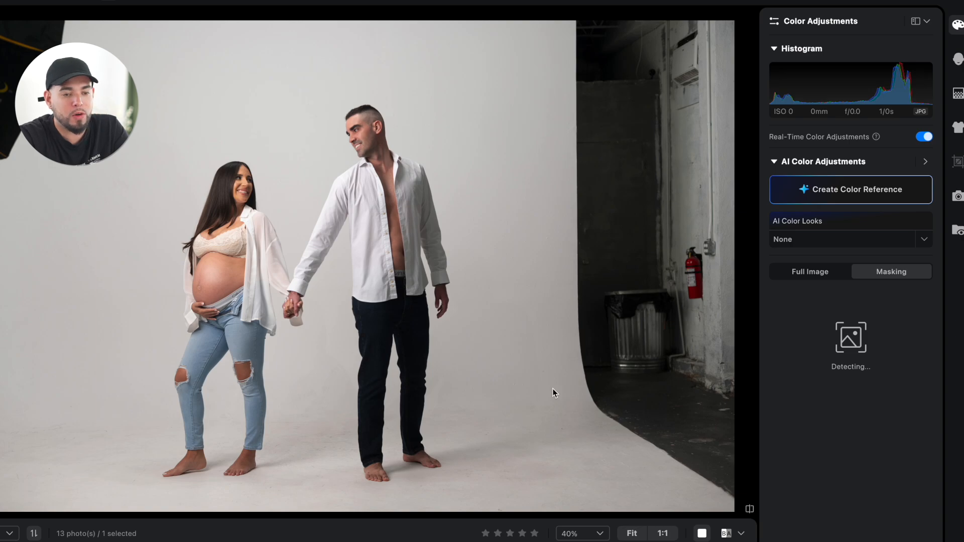
left_click(958, 59)
left_click(957, 93)
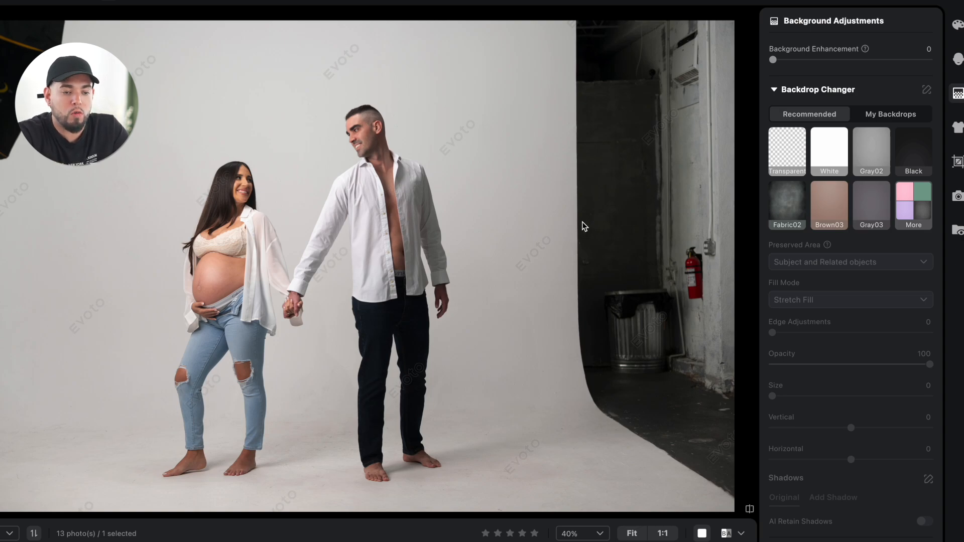
left_click(957, 95)
left_click(958, 94)
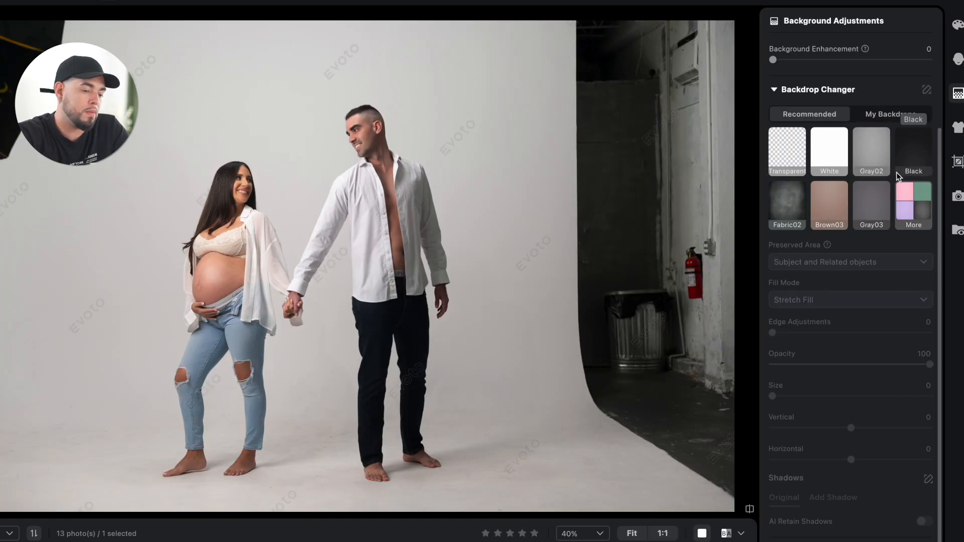
left_click(878, 214)
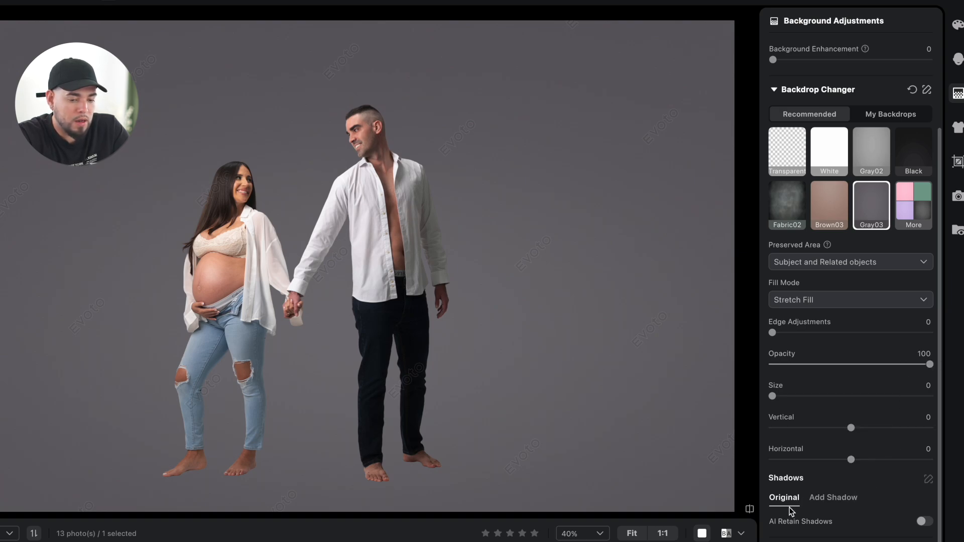
left_click(924, 522)
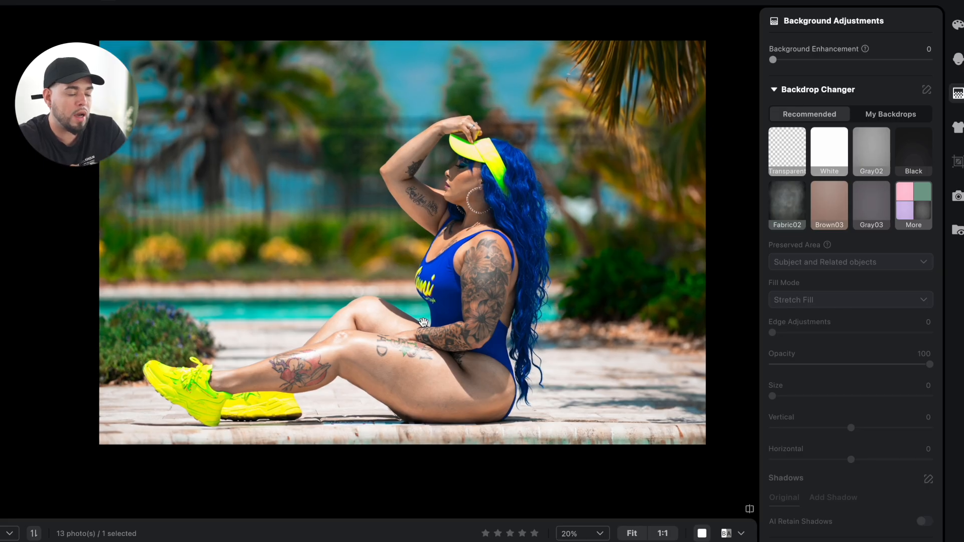
- Set Body Blemishes to 86 in the Body Refinement settings for the poolside portrait of the blue-haired woman
left_click_drag(423, 323, 429, 313)
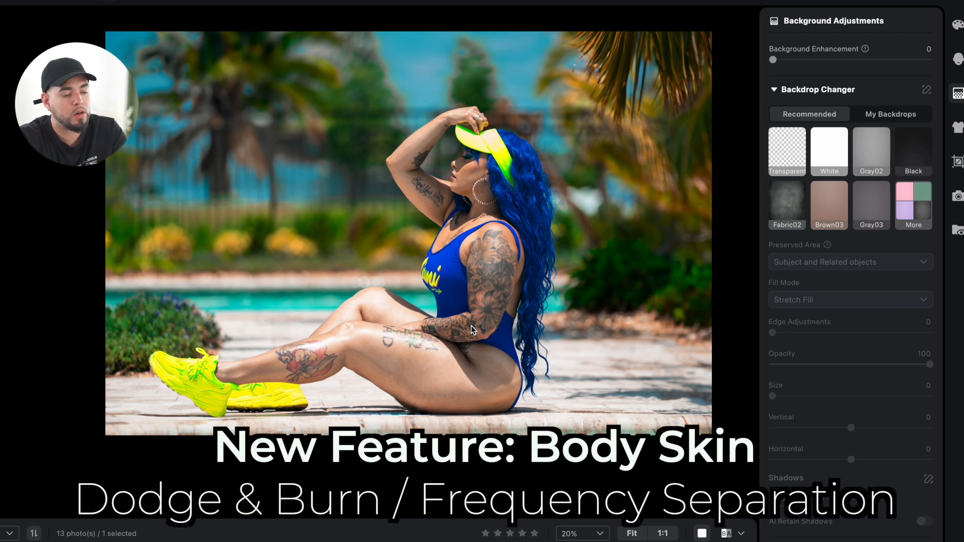
scroll(471, 326, "up", 2)
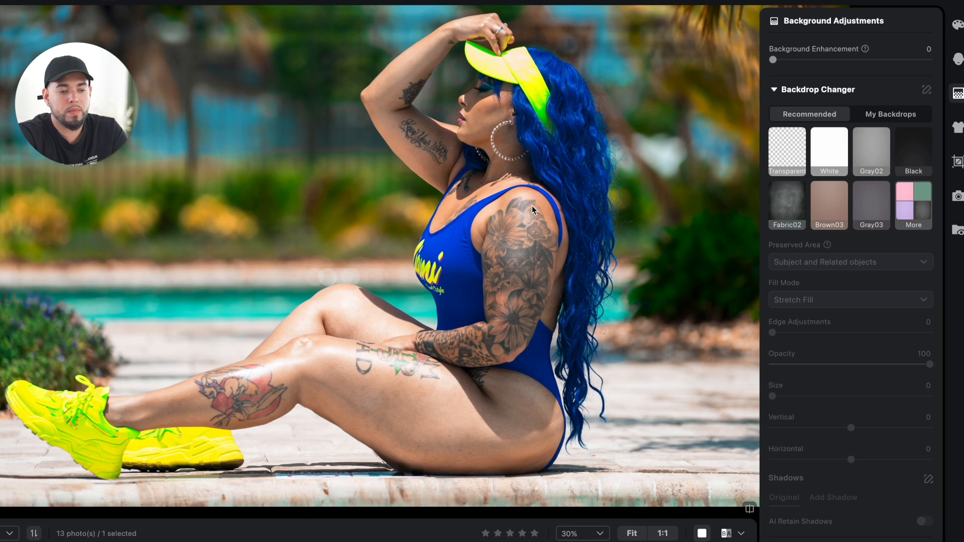
left_click(959, 60)
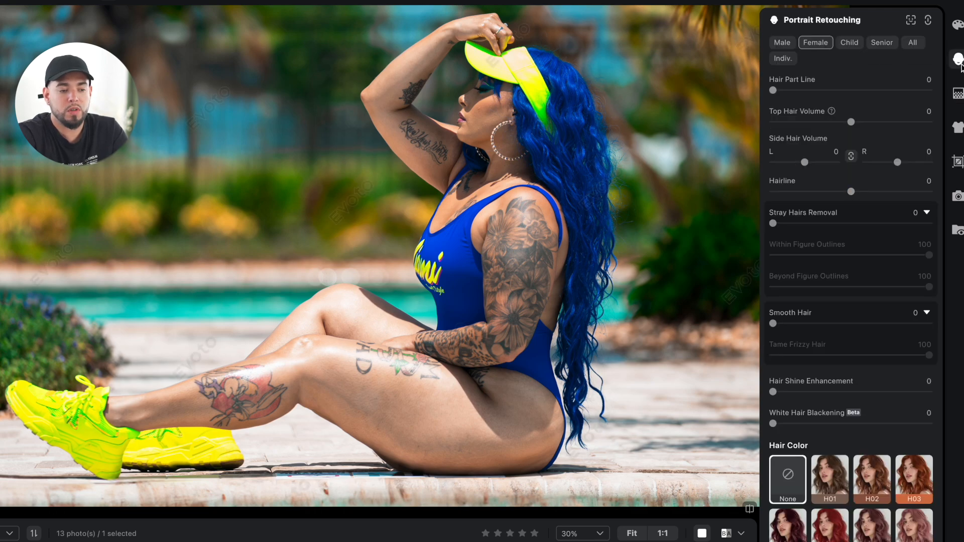
left_click(960, 63)
left_click(777, 275)
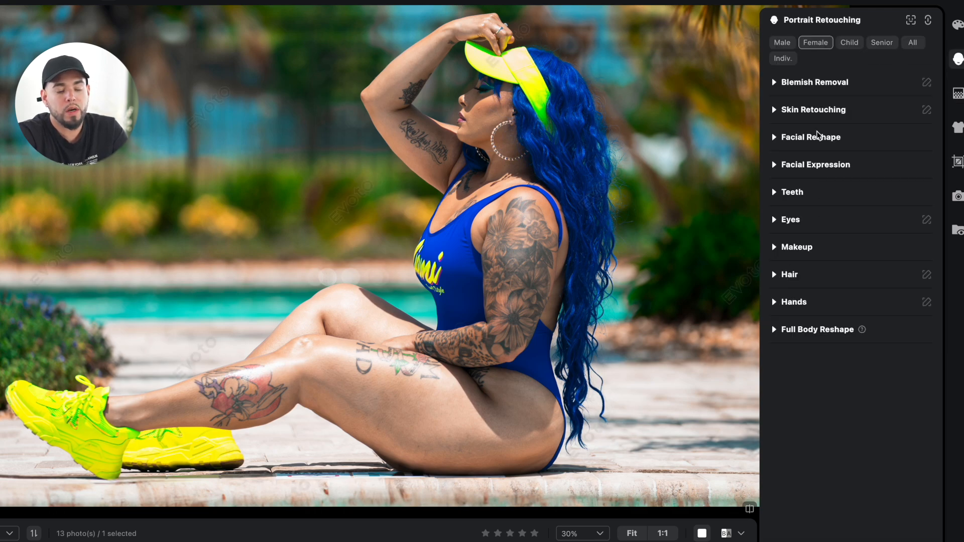
left_click(773, 83)
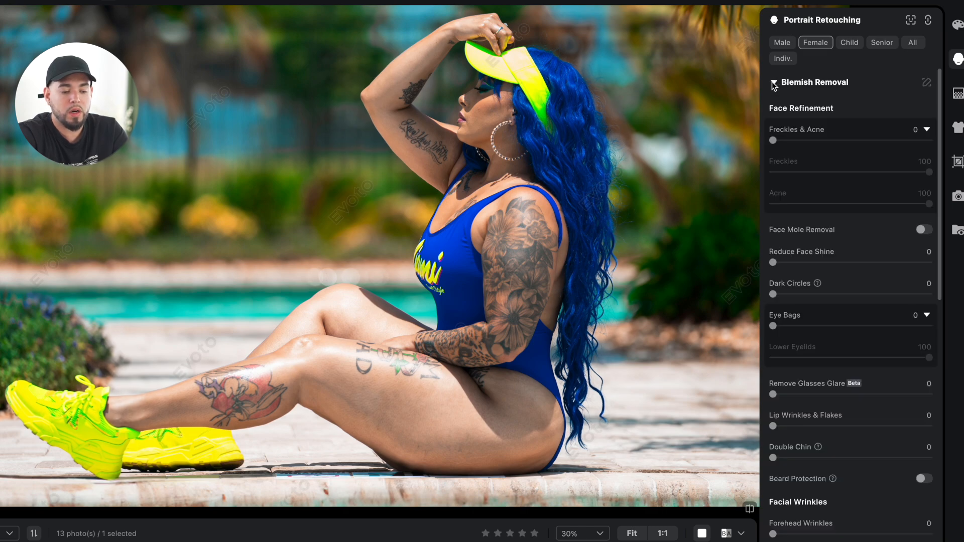
scroll(839, 238, "down", 5)
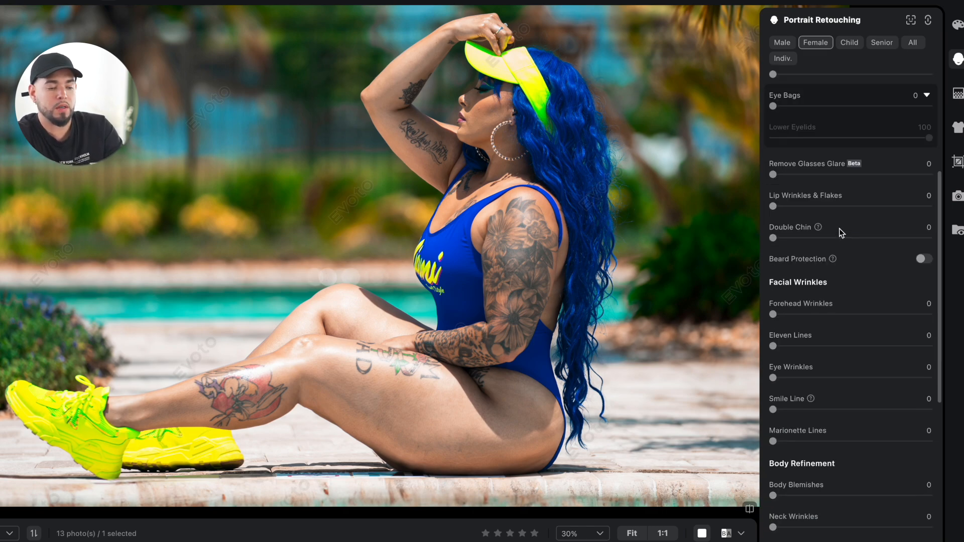
scroll(842, 232, "down", 3)
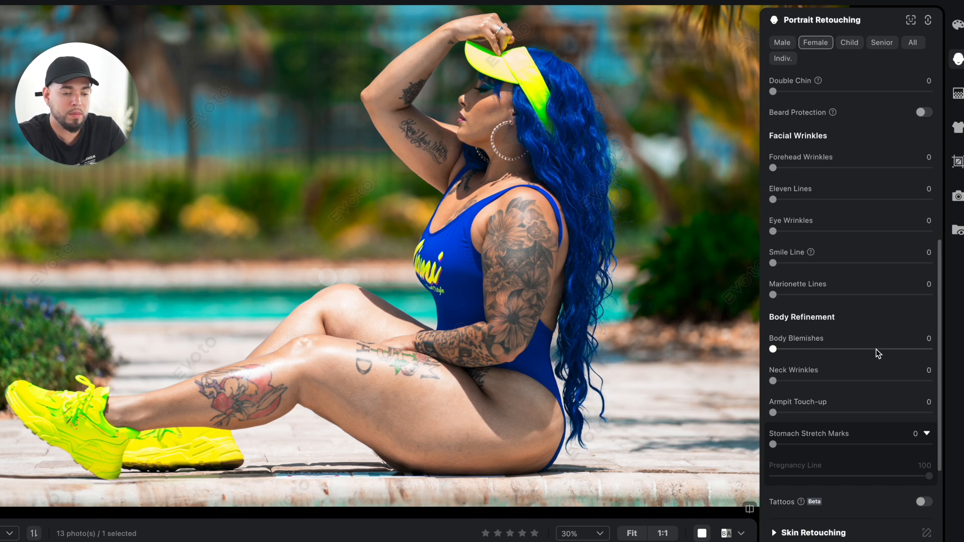
left_click_drag(773, 349, 908, 350)
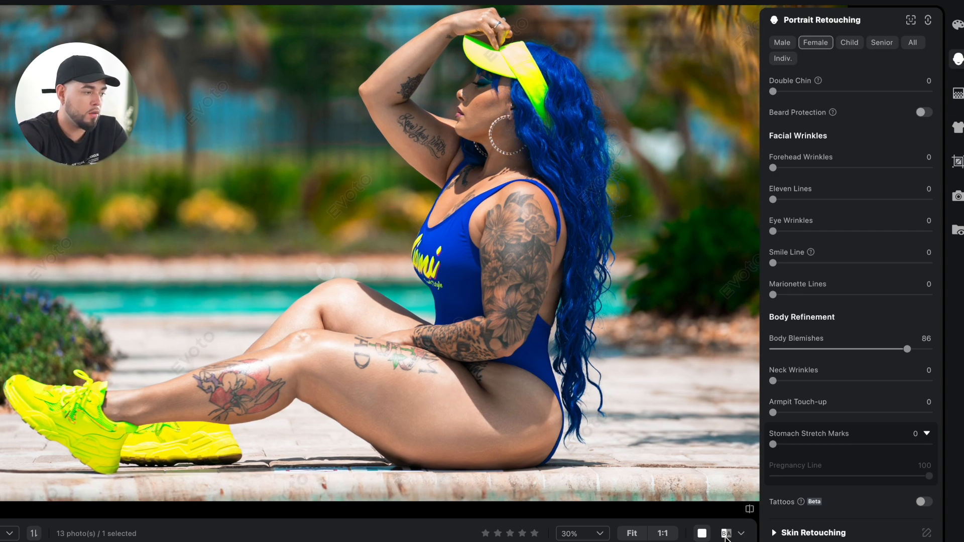
- Compare the original and edited poolside portrait side by side, examining the skin on the legs up close
left_click(726, 533)
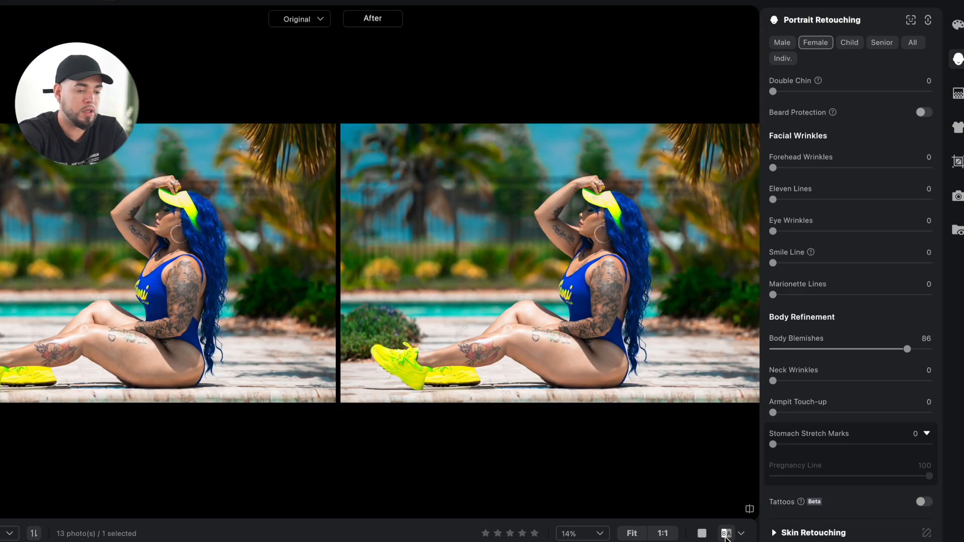
scroll(559, 371, "up", 2)
left_click_drag(559, 372, 534, 372)
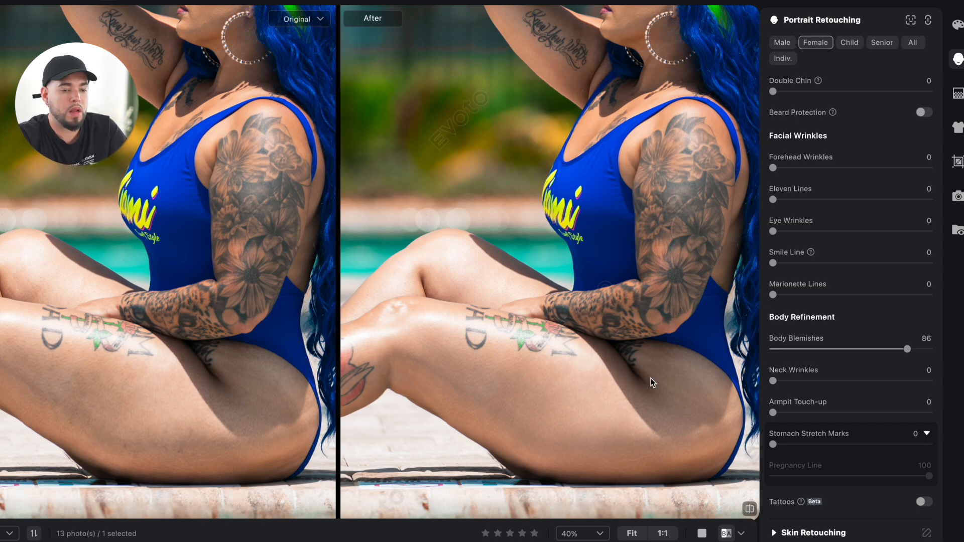
- Even out the body skin in the poolside portrait with Even (Dodge & Burn) at 66
scroll(885, 146, "up", 7)
left_click(775, 83)
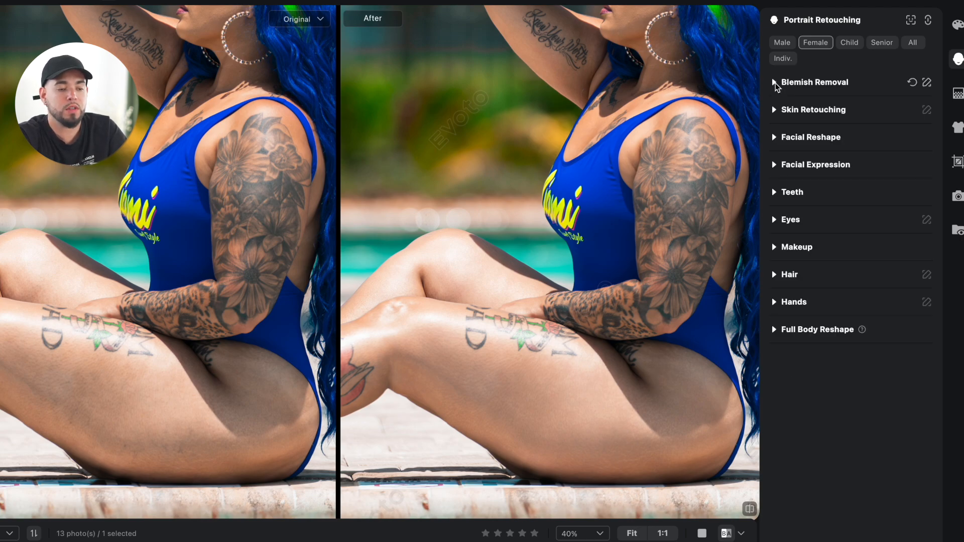
left_click(774, 110)
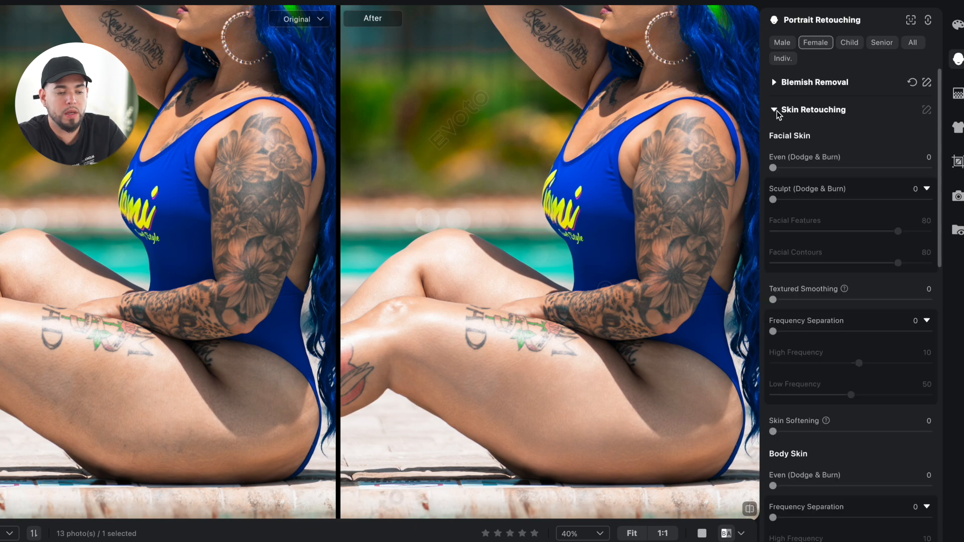
scroll(870, 169, "down", 5)
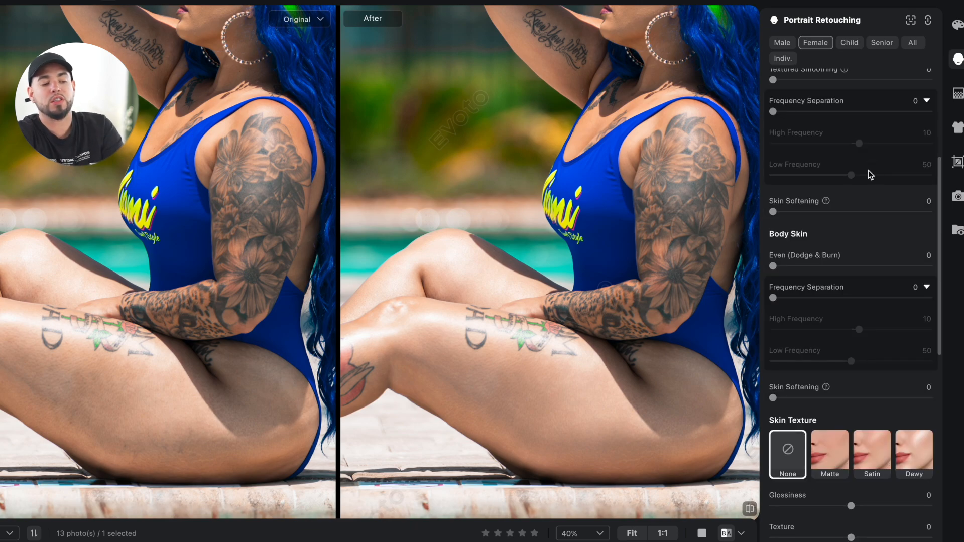
scroll(878, 255, "up", 2)
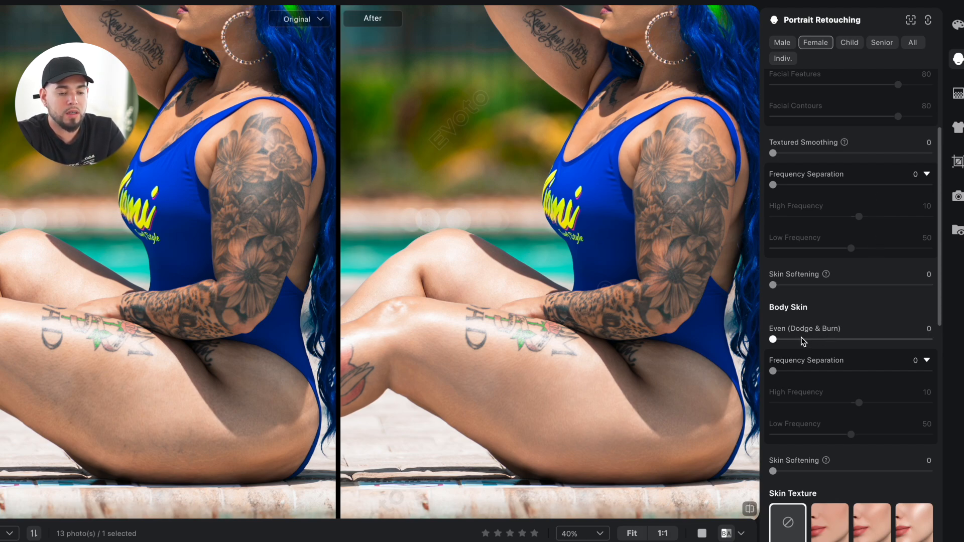
left_click_drag(773, 339, 876, 346)
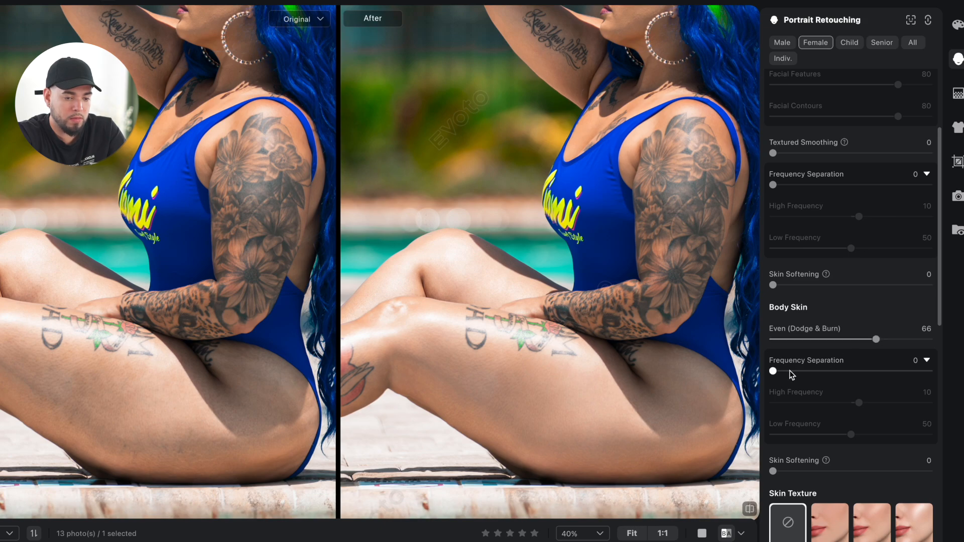
- Set the body skin's Frequency Separation to 64, with Low Frequency at 11 and High Frequency at 83
left_click_drag(778, 373, 842, 375)
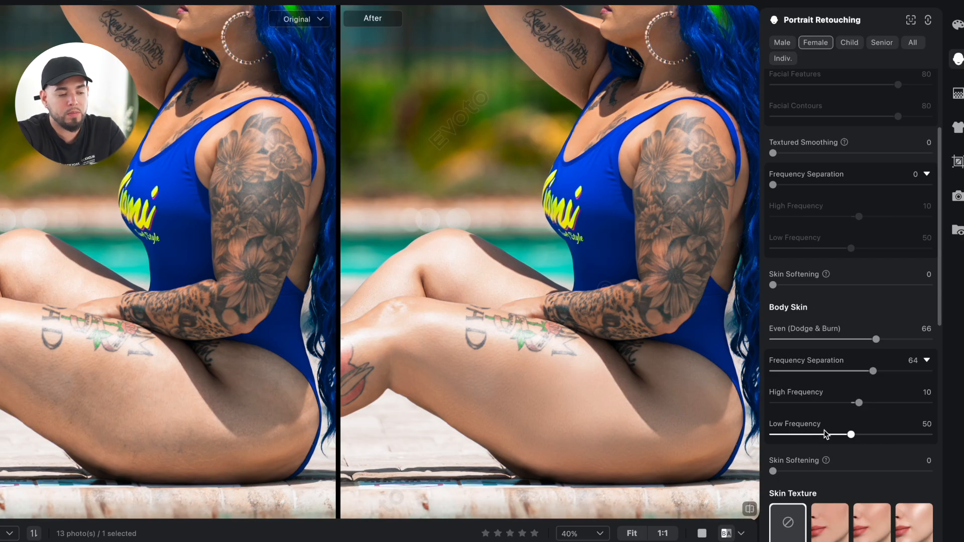
left_click_drag(852, 435, 790, 435)
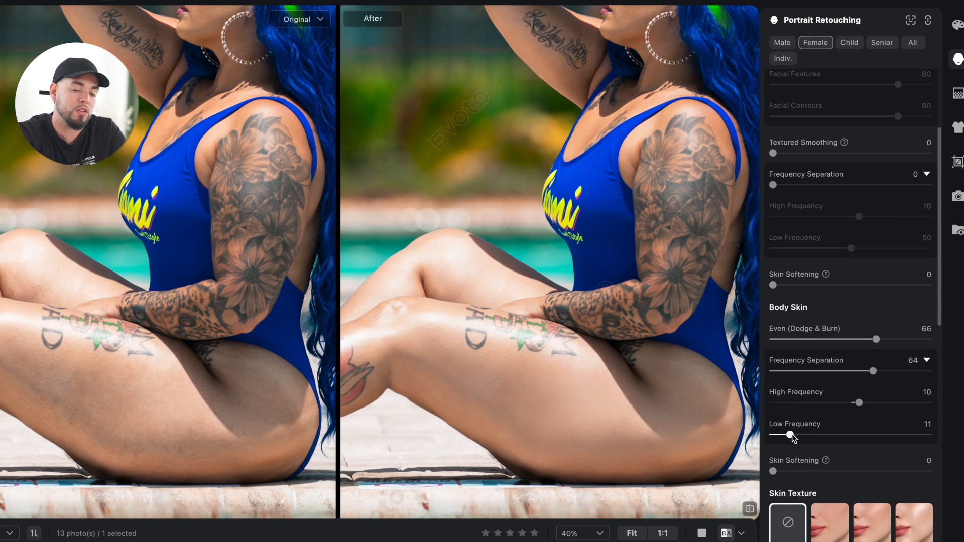
left_click_drag(860, 403, 917, 406)
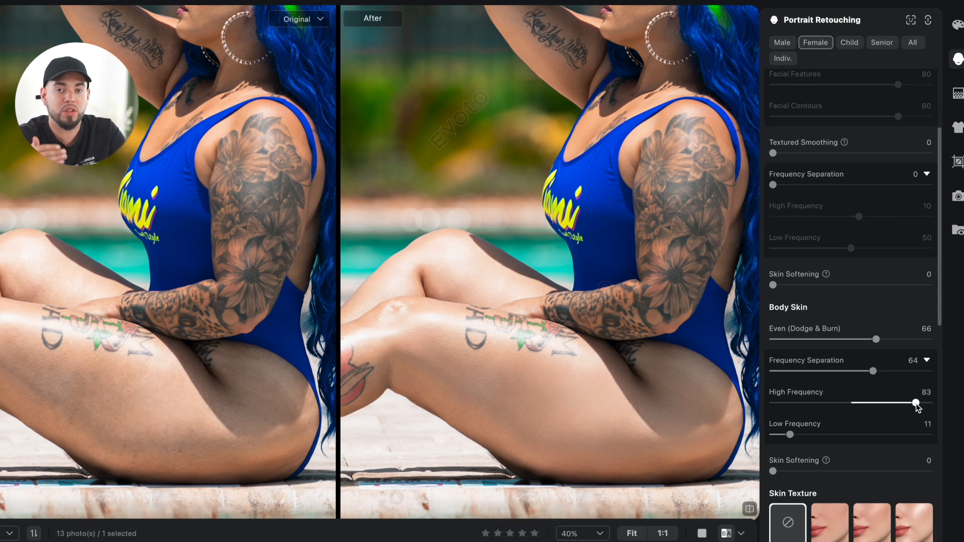
scroll(654, 361, "down", 3)
scroll(653, 361, "up", 1)
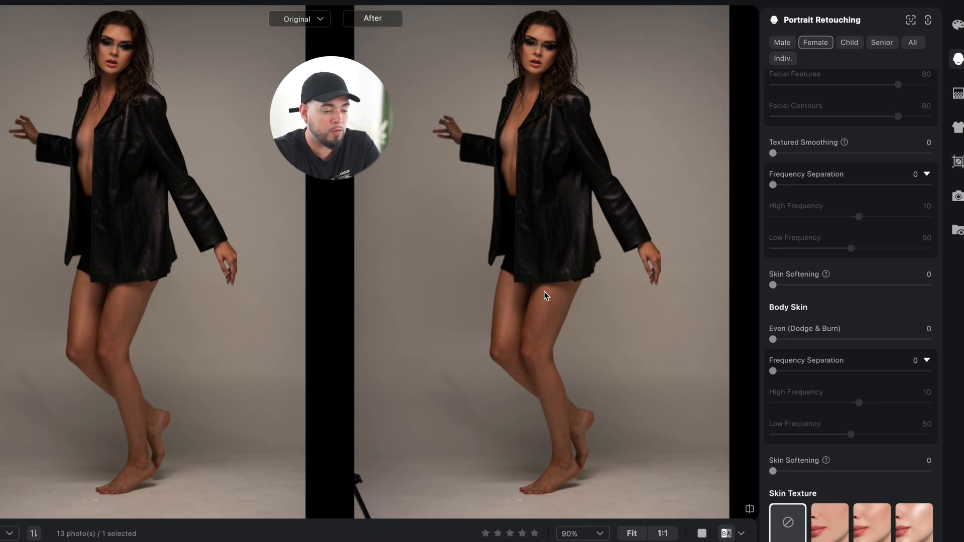
- Undo the leather-jacket photo's background exposure change, and adjust the full image with Exposure 0.70, Highlights -13 and Shadows 11
left_click_drag(572, 346, 560, 323)
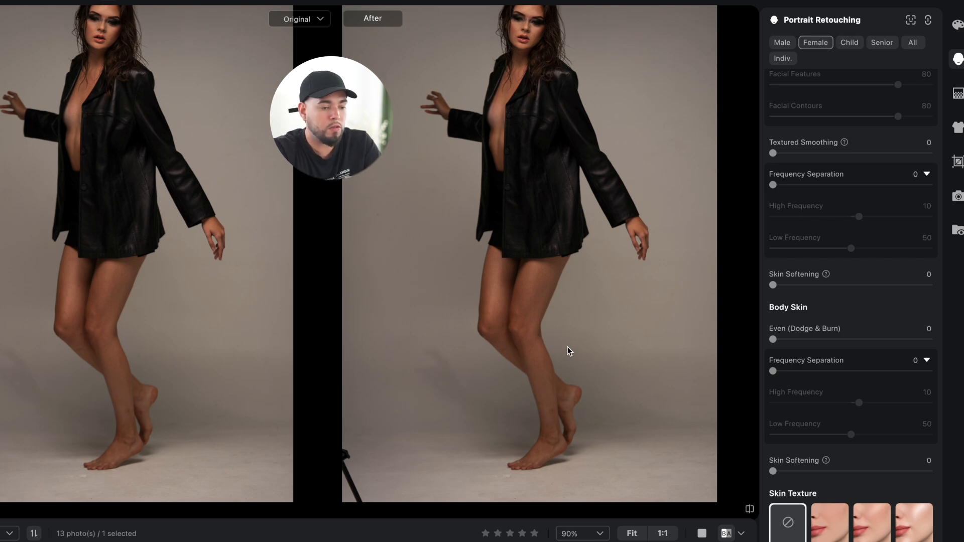
left_click_drag(578, 307, 564, 326)
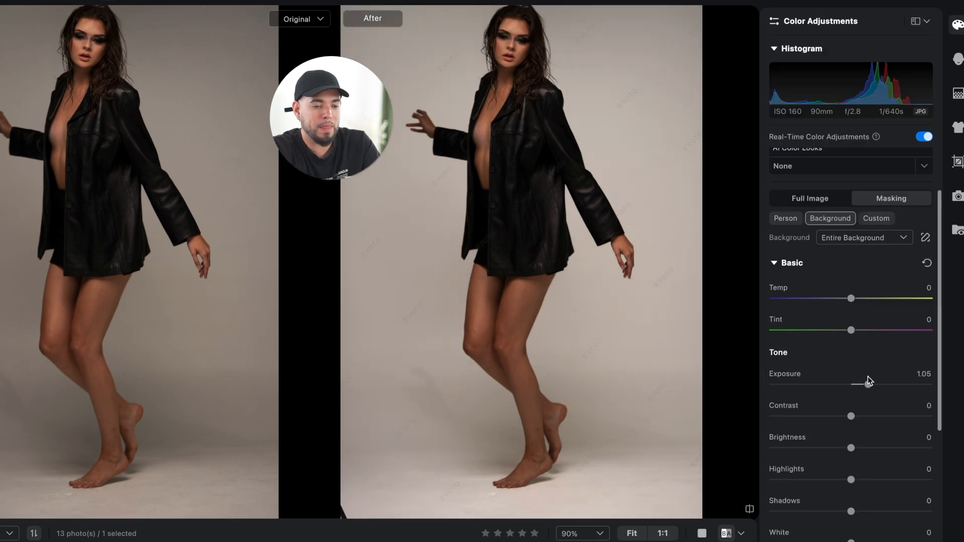
key("ctrl+z")
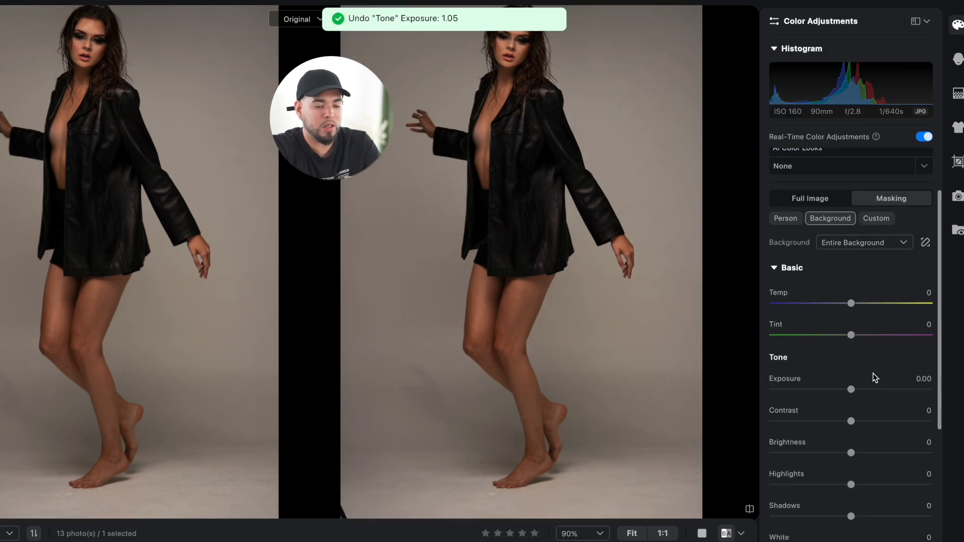
left_click(835, 203)
left_click_drag(851, 467, 862, 467)
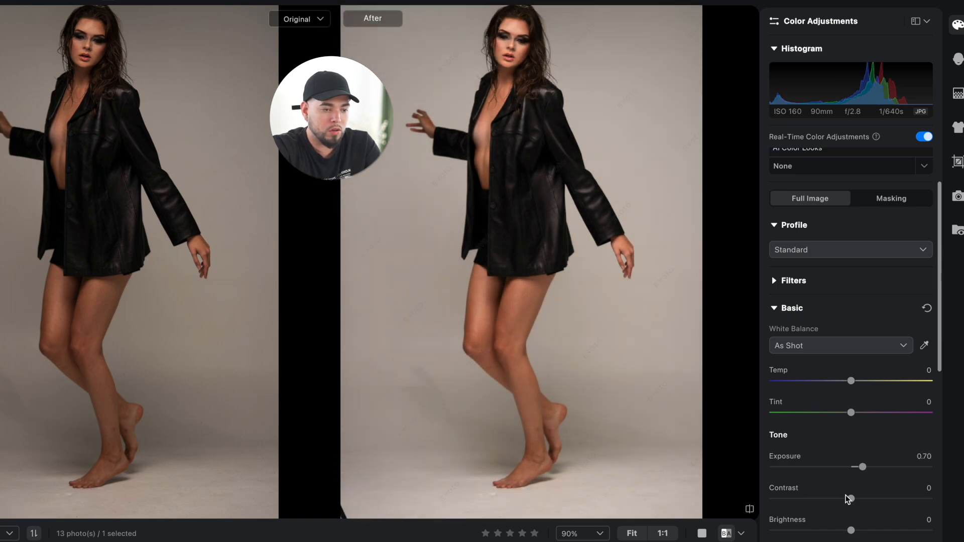
scroll(833, 482, "down", 3)
left_click_drag(850, 415, 841, 416)
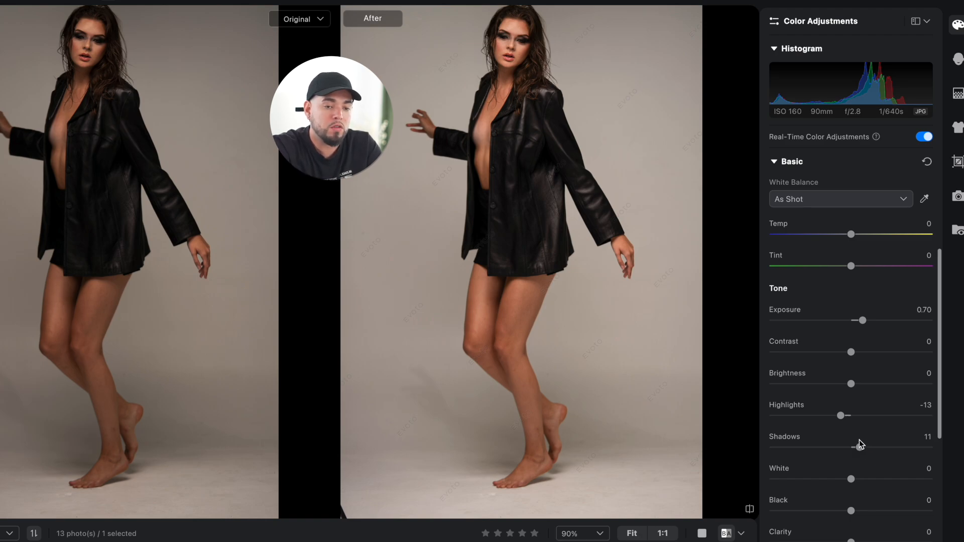
- Reduce the leather-jacket model's under-eye flaws, setting Dark Circles to 47 and Eye Bags to 50
left_click(957, 60)
scroll(874, 173, "up", 2)
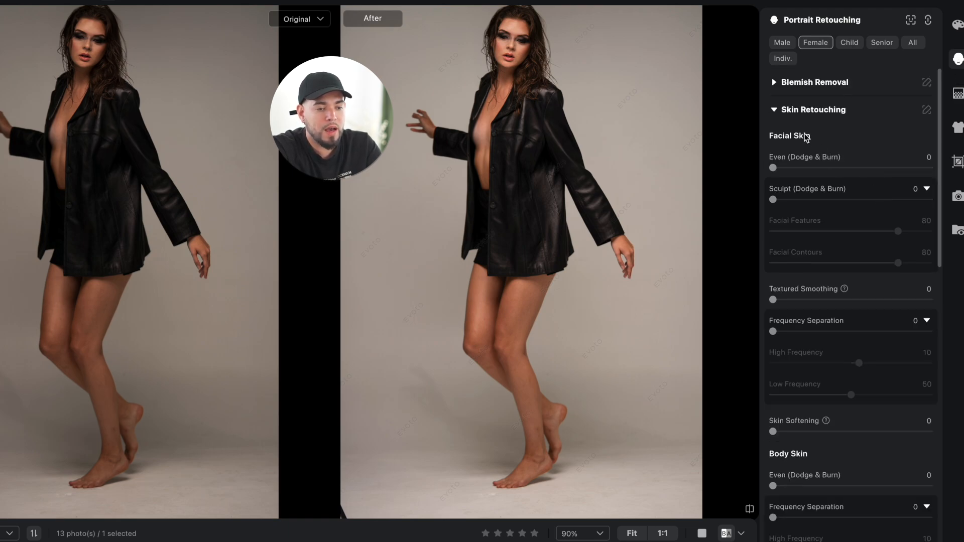
left_click(777, 111)
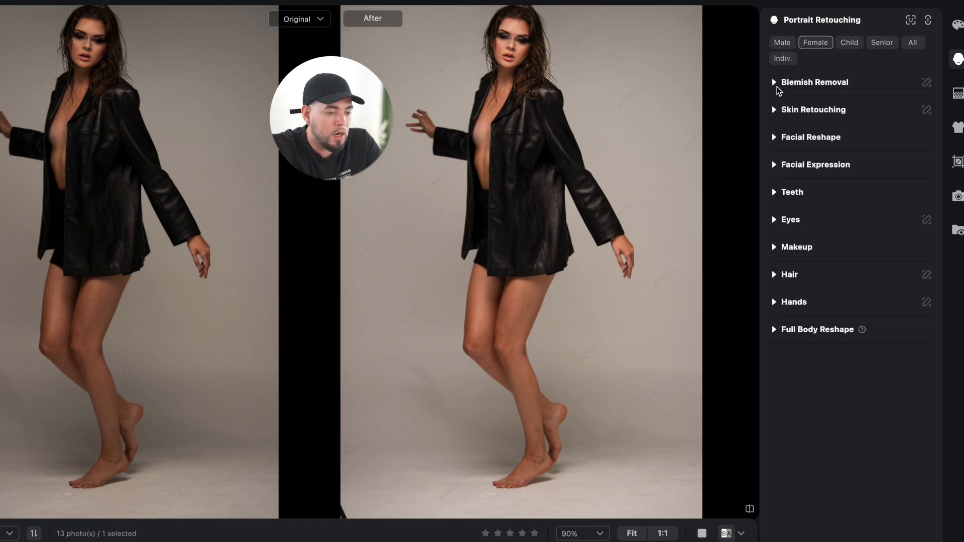
left_click(775, 86)
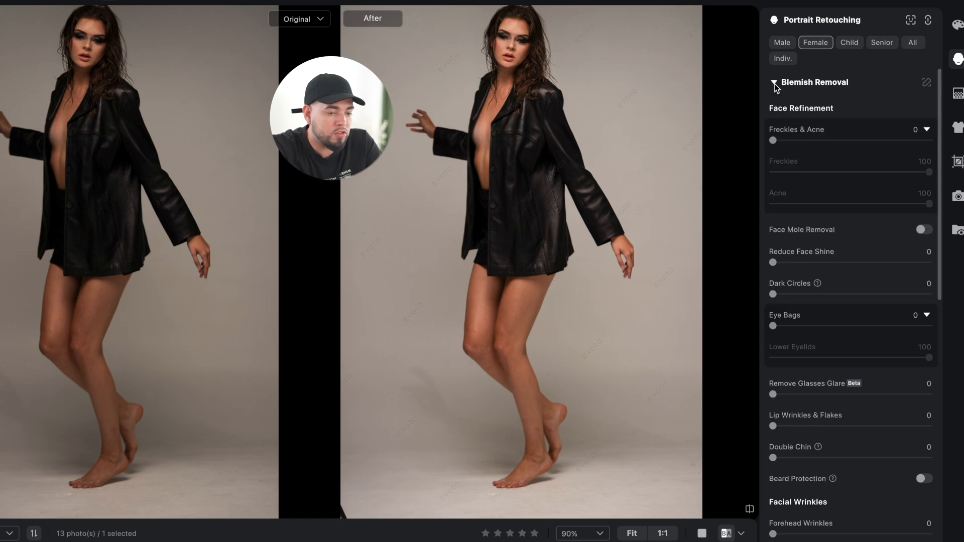
left_click(805, 127)
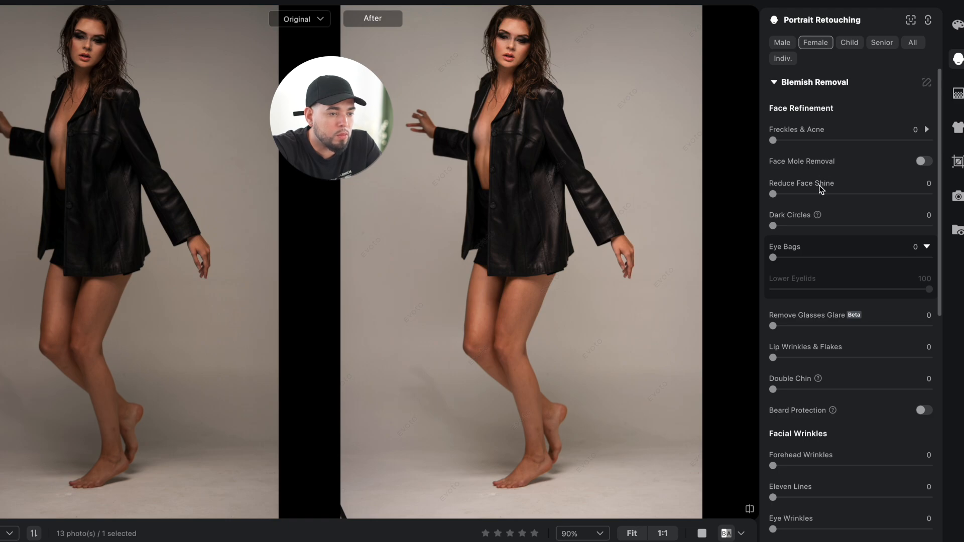
left_click(847, 226)
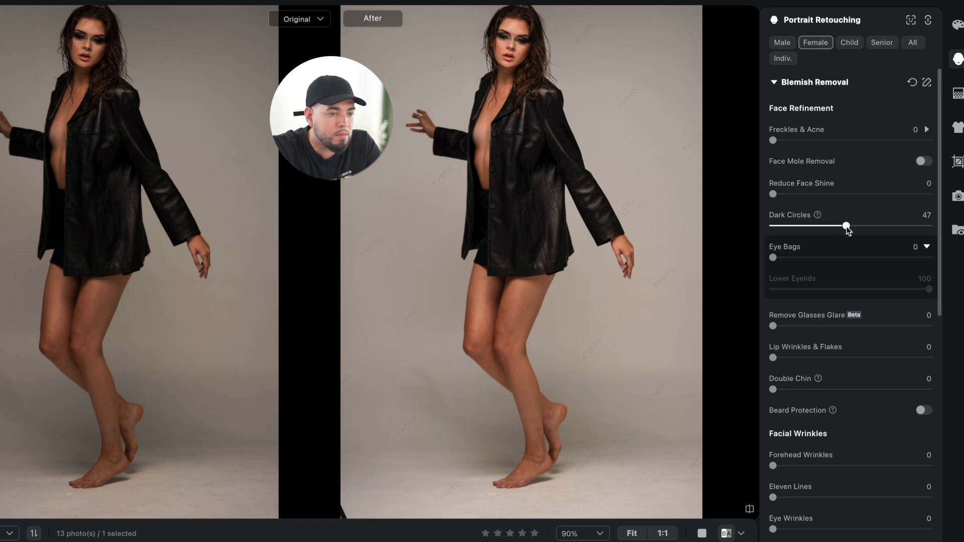
left_click(851, 257)
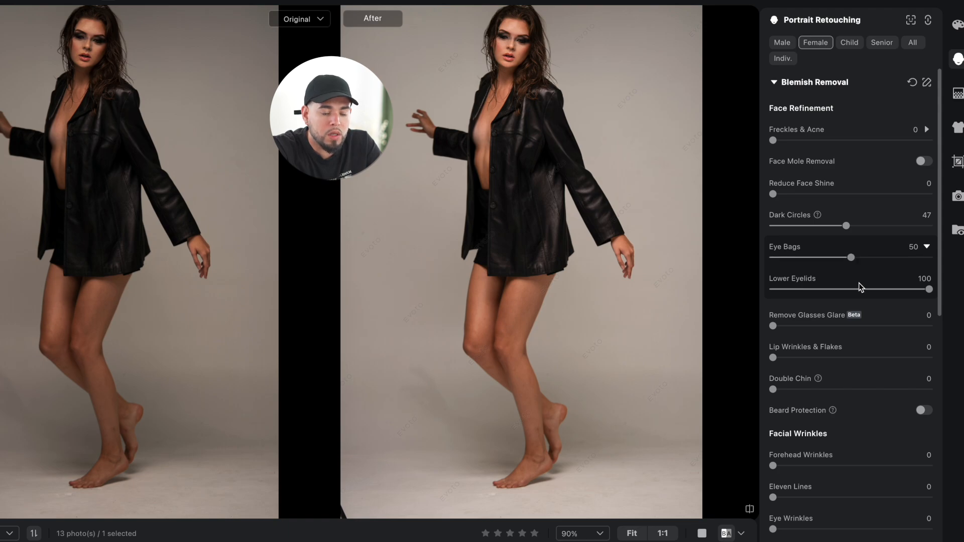
- Set Body Blemishes to 85 in the body refinement, comparing the legs with the setting at 0
scroll(833, 311, "down", 2)
scroll(866, 285, "down", 2)
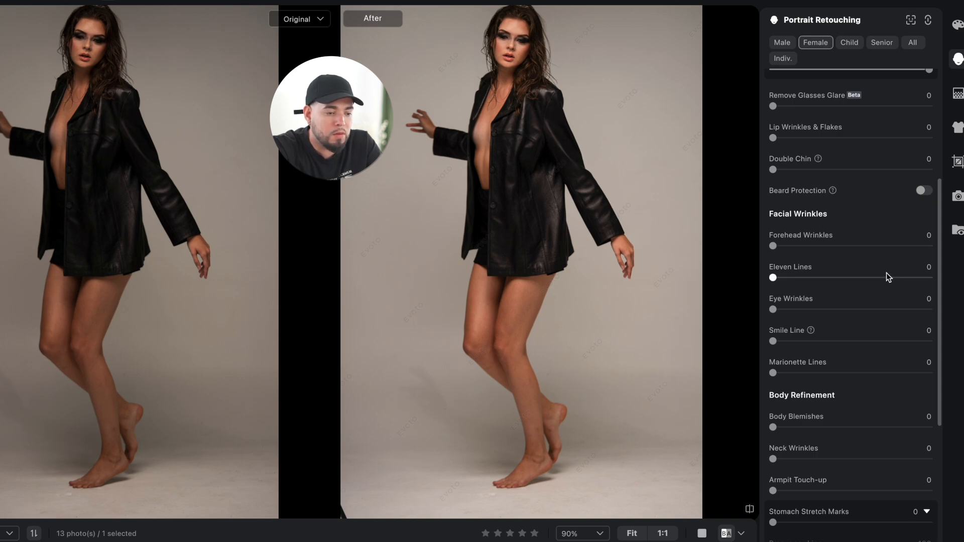
scroll(886, 273, "down", 5)
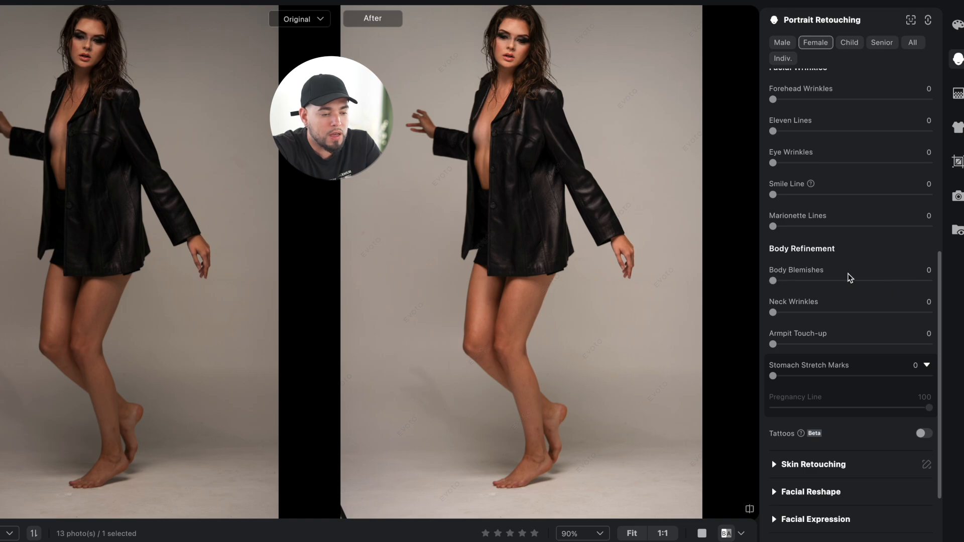
left_click(909, 283)
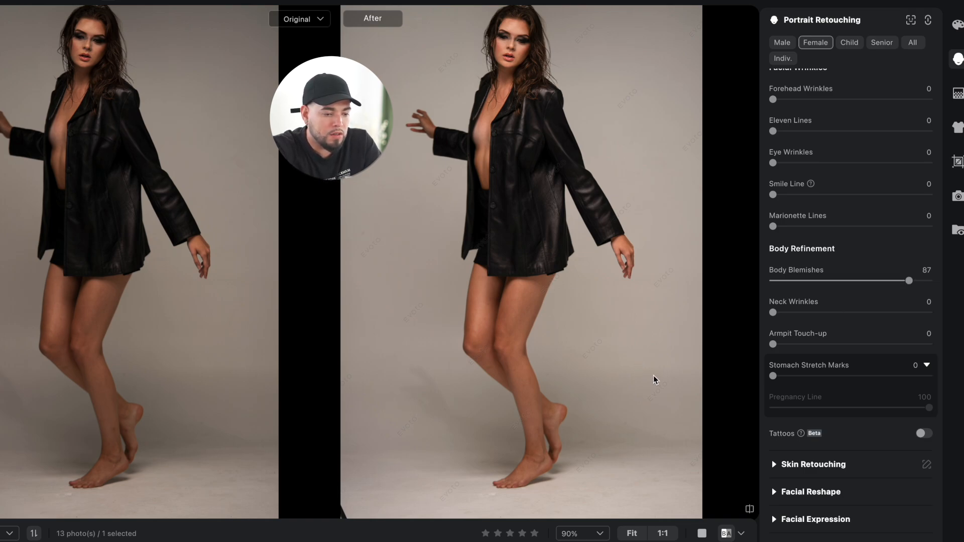
left_click_drag(804, 282, 754, 282)
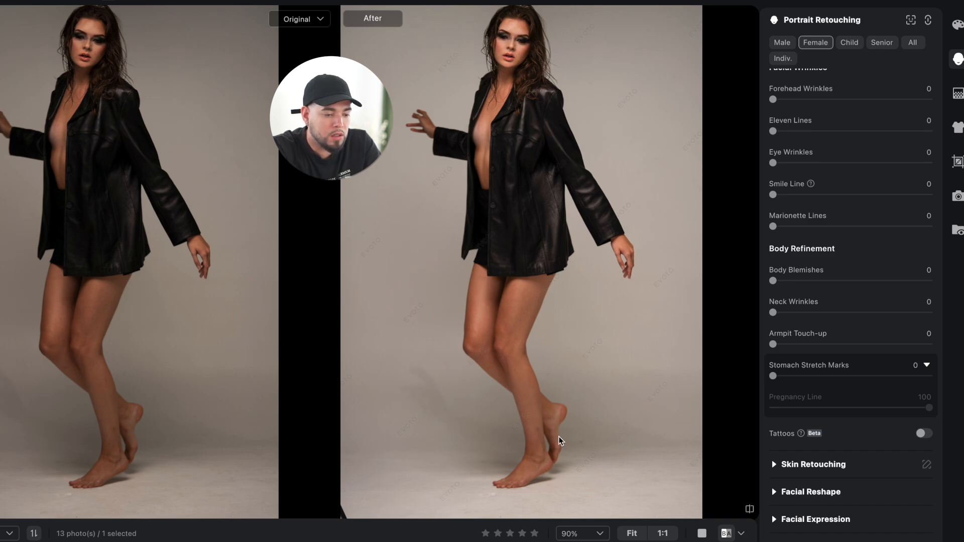
left_click_drag(543, 370, 542, 362)
left_click(907, 282)
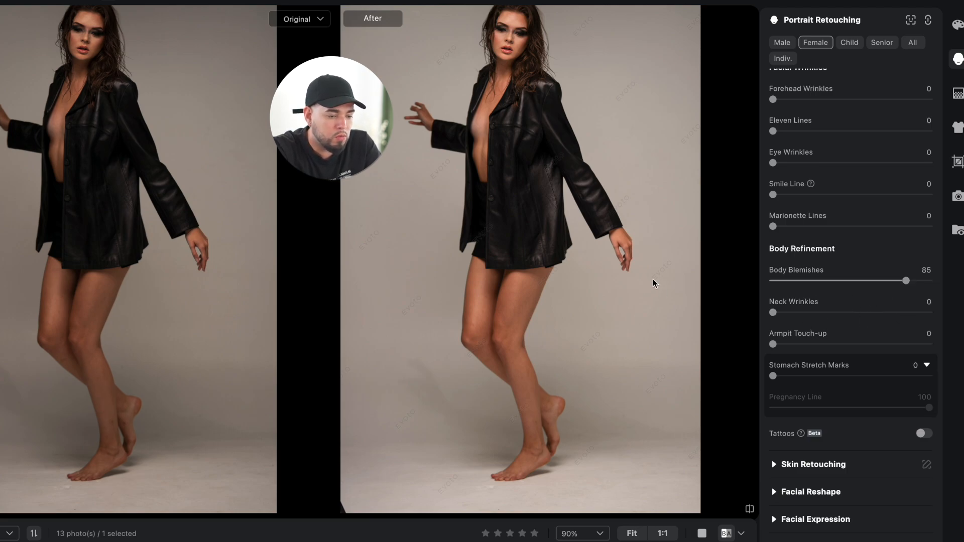
scroll(895, 347, "down", 4)
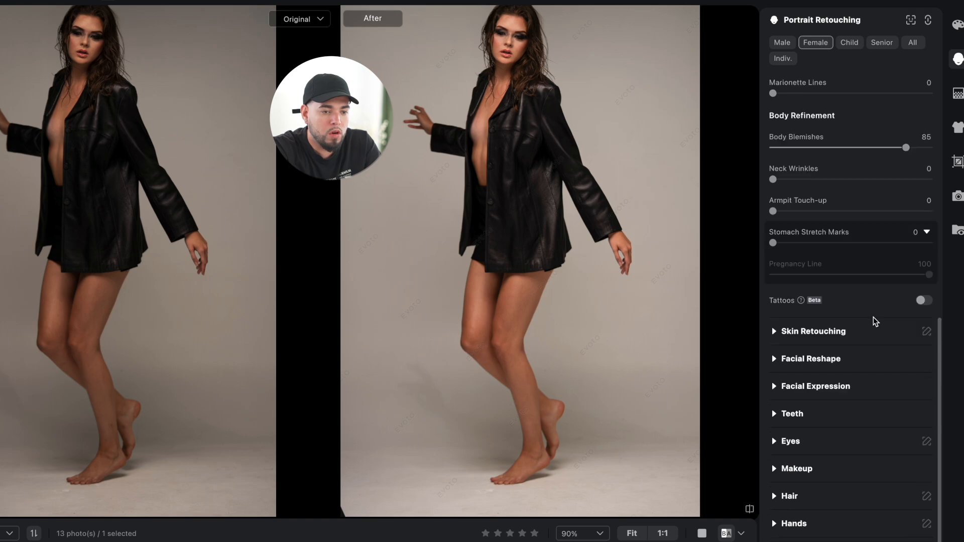
scroll(810, 127, "up", 10)
left_click(775, 84)
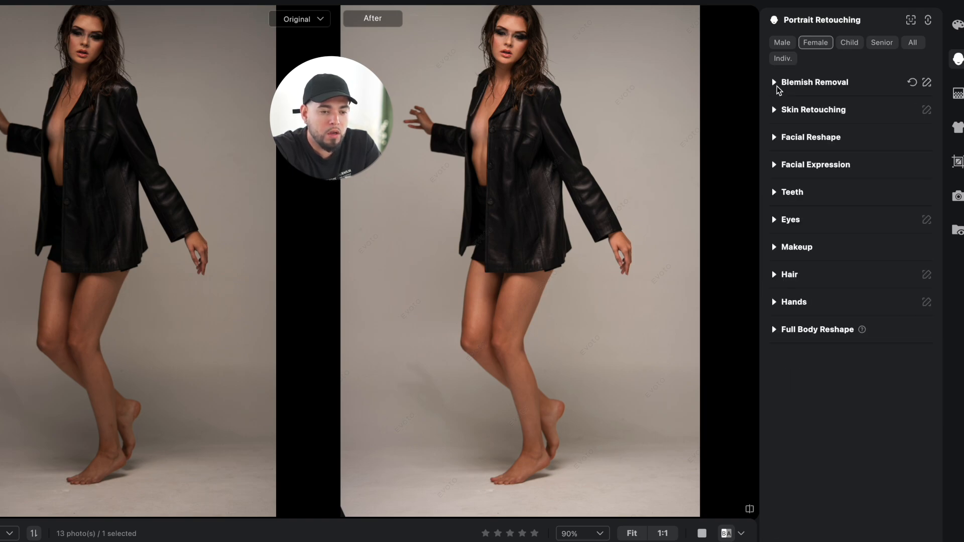
- Try Even (Dodge & Burn) on the body skin at 77 and at 94, and reset it to 0
left_click(774, 109)
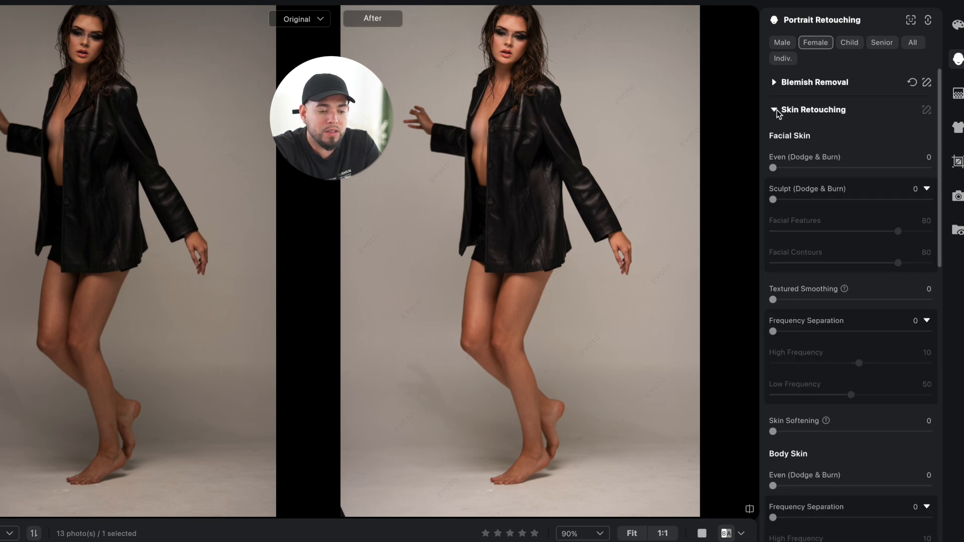
scroll(857, 209, "down", 3)
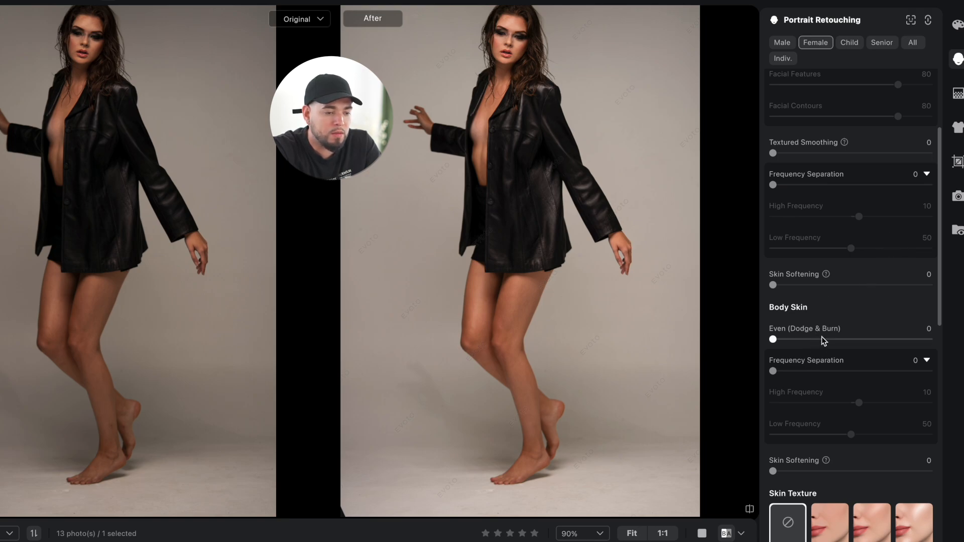
left_click(893, 339)
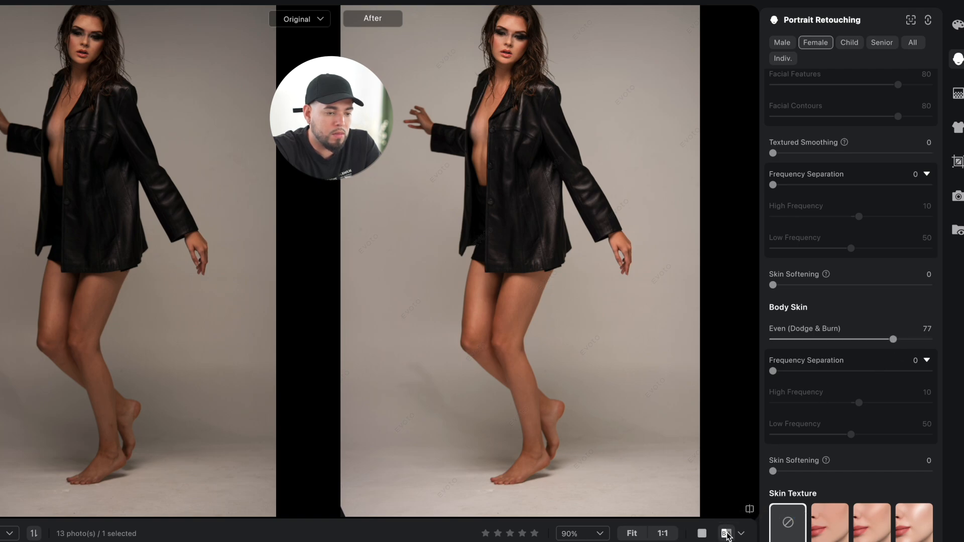
left_click(750, 510)
left_click_drag(796, 340, 747, 342)
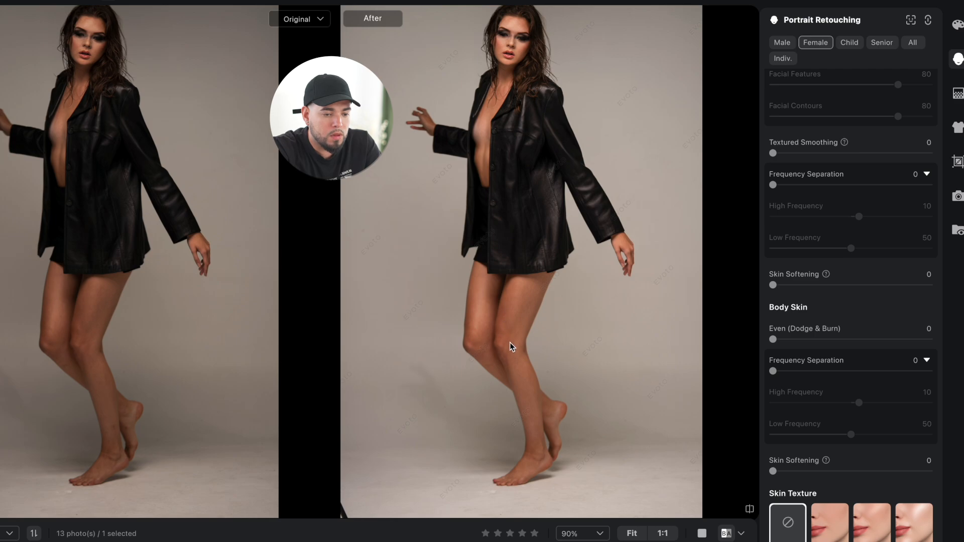
left_click(920, 340)
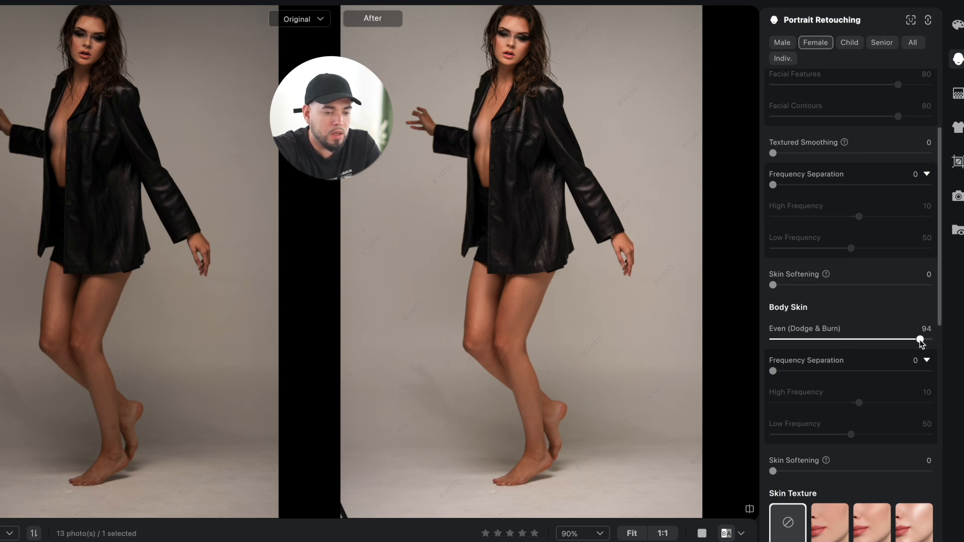
left_click(773, 339)
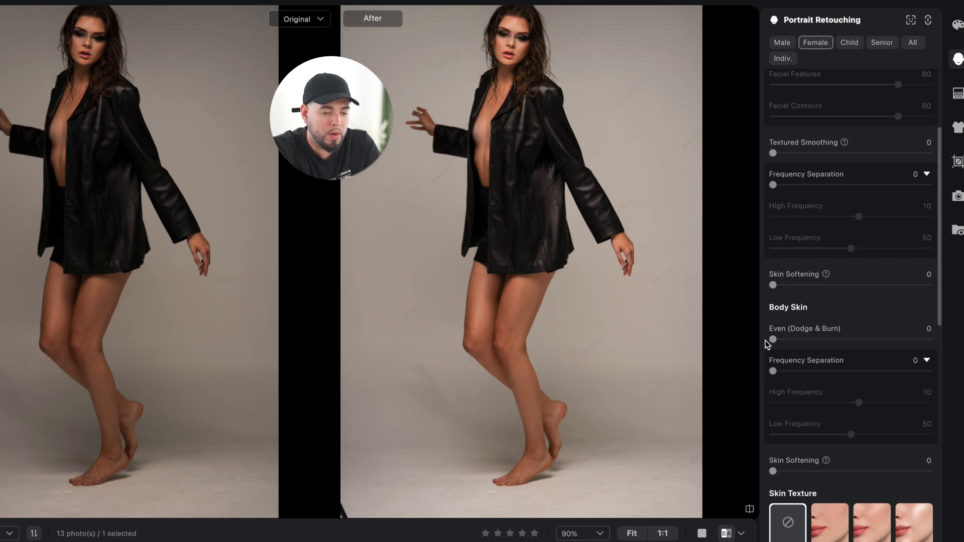
- Set the leather-jacket model's body skin Frequency Separation to 62, with Low Frequency at 13 and High Frequency at 80
left_click(917, 372)
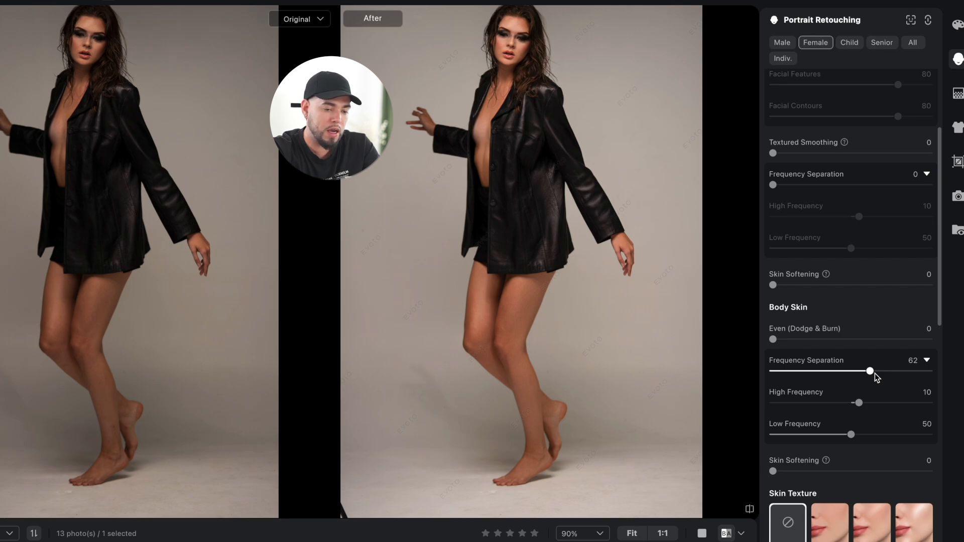
left_click_drag(851, 435, 794, 436)
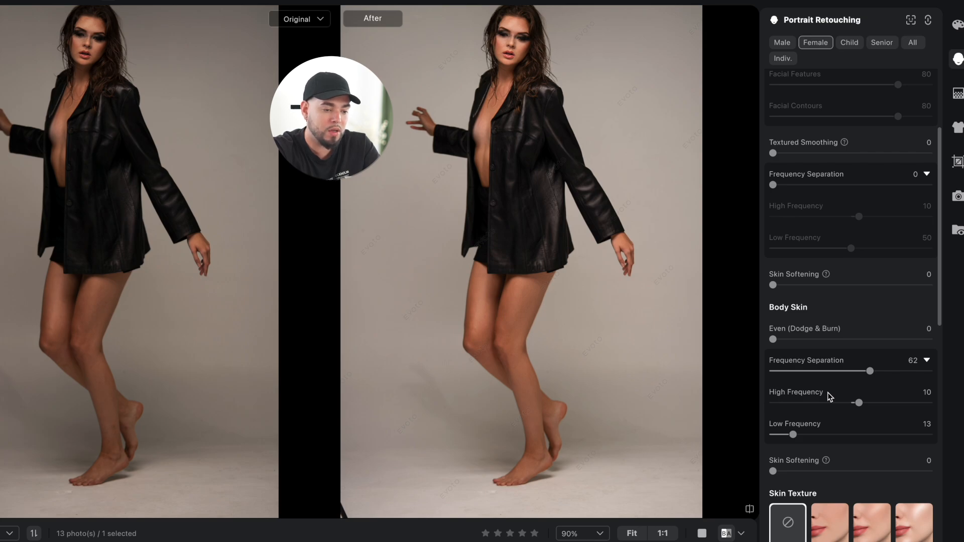
left_click_drag(858, 403, 913, 404)
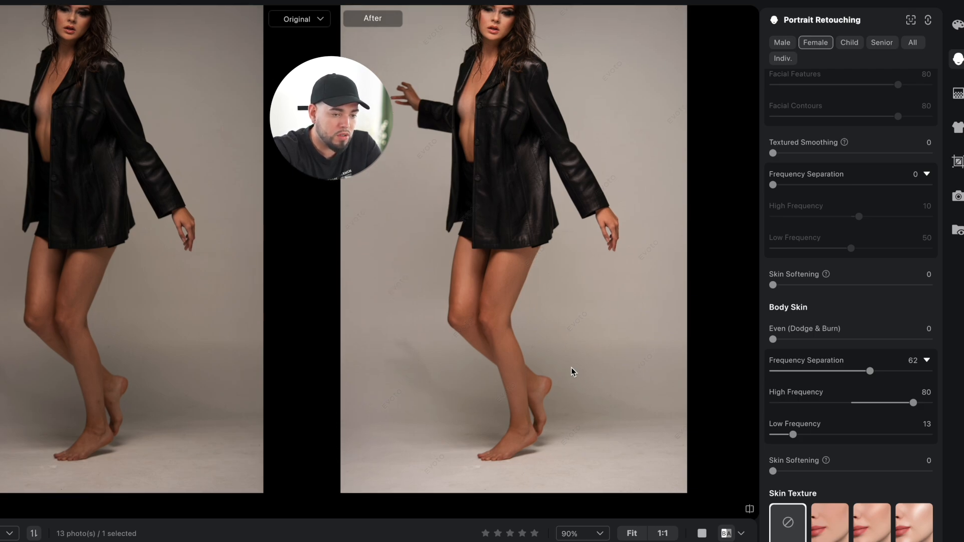
- Compare the retouched legs with the original up close, and examine the full figure side by side
scroll(571, 369, "up", 5)
left_click_drag(536, 364, 581, 281)
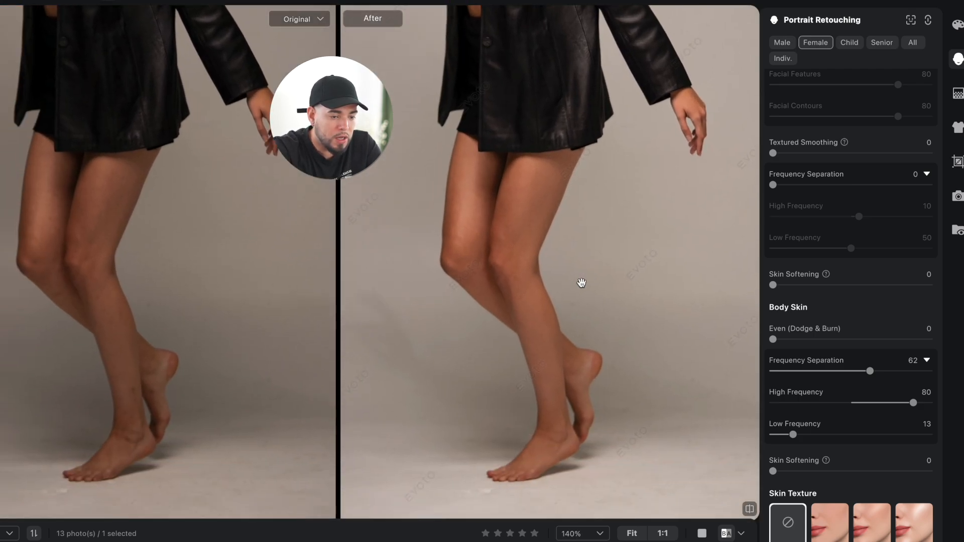
scroll(872, 398, "down", 3)
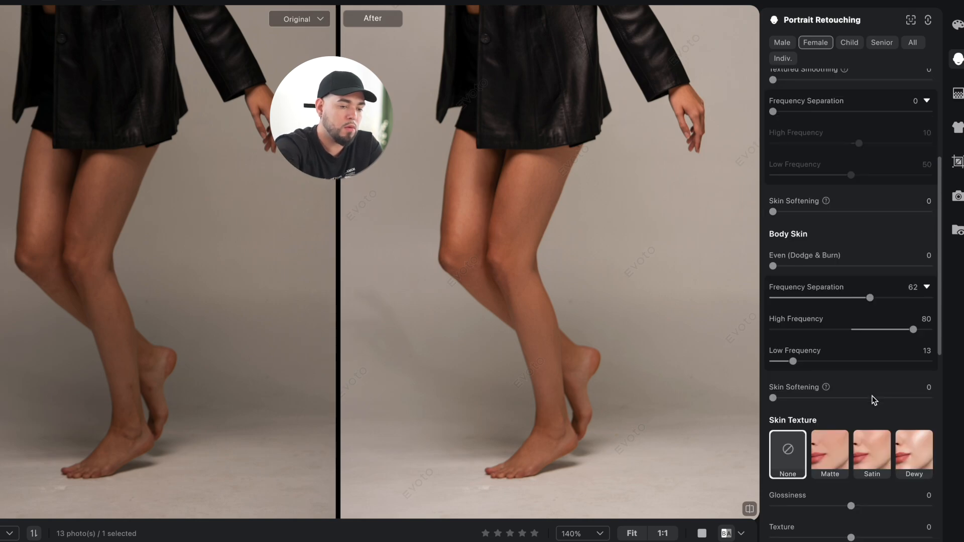
scroll(872, 400, "down", 2)
scroll(617, 330, "down", 5)
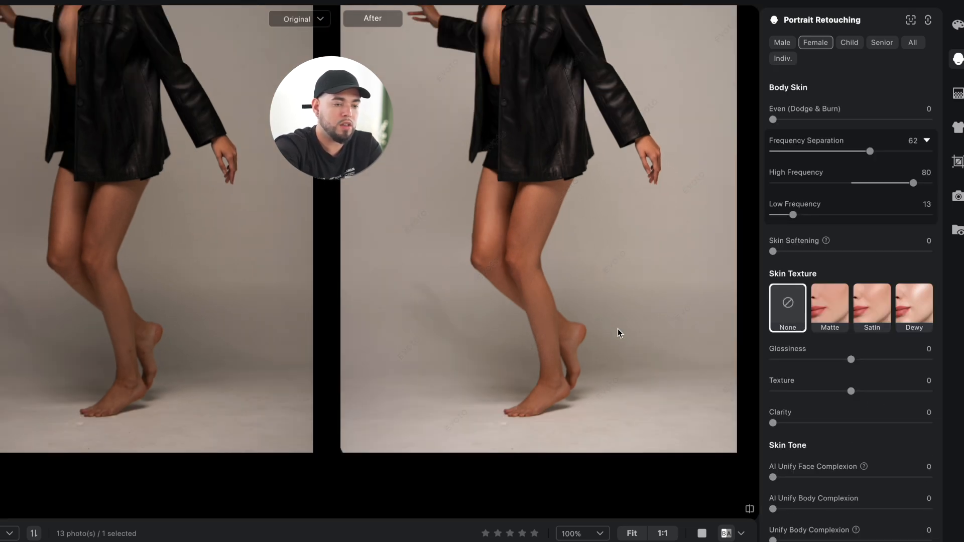
left_click_drag(566, 170, 572, 244)
scroll(535, 246, "down", 1)
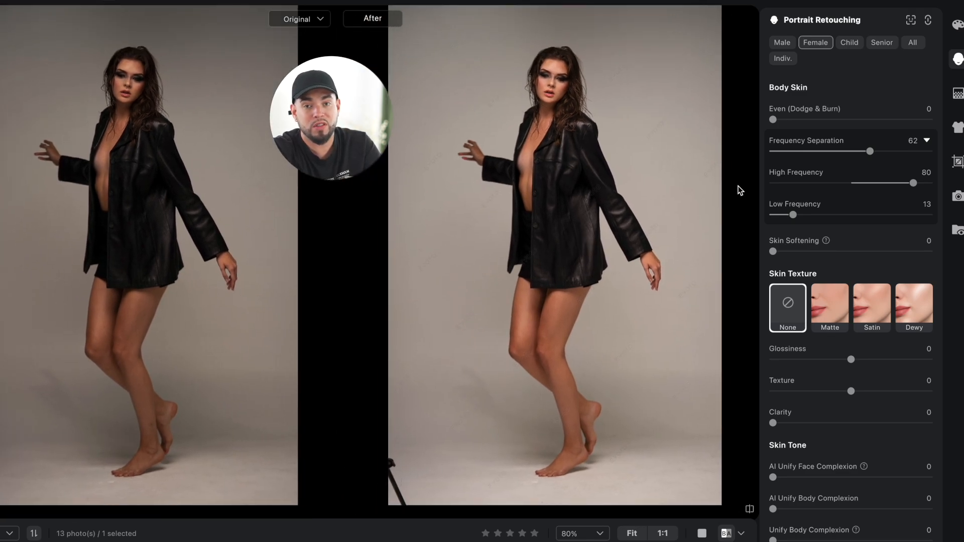
- Try the Gray02 backdrop behind the leather-jacket model and undo it
left_click(958, 96)
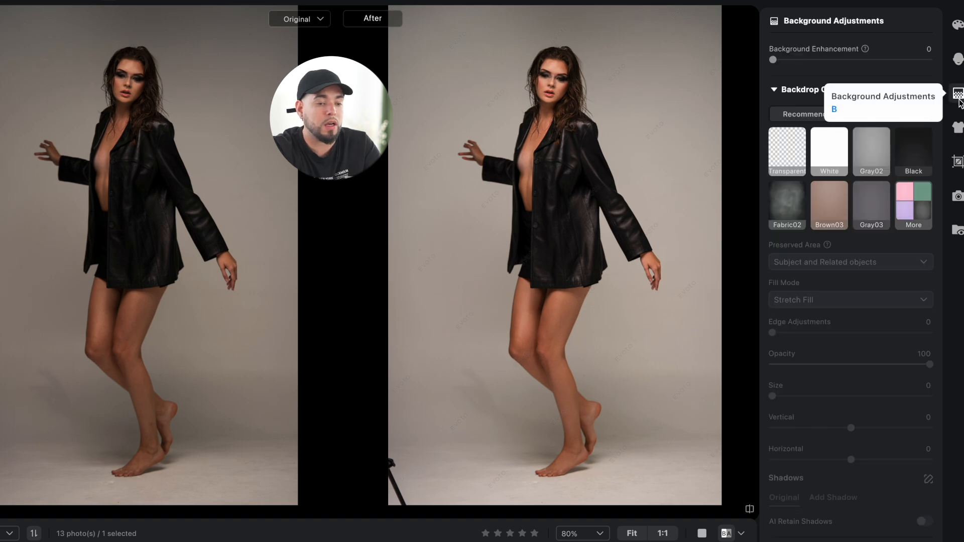
scroll(853, 124, "up", 3)
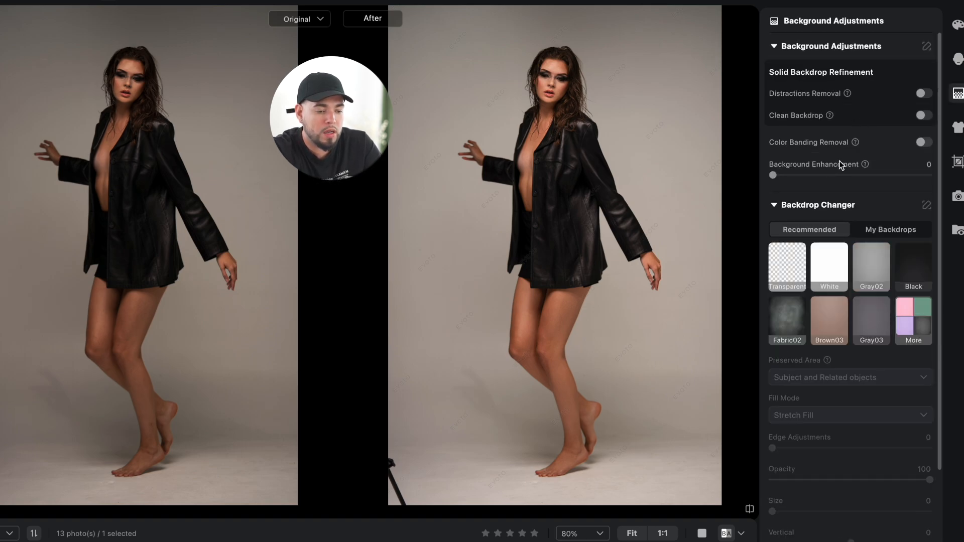
left_click(873, 258)
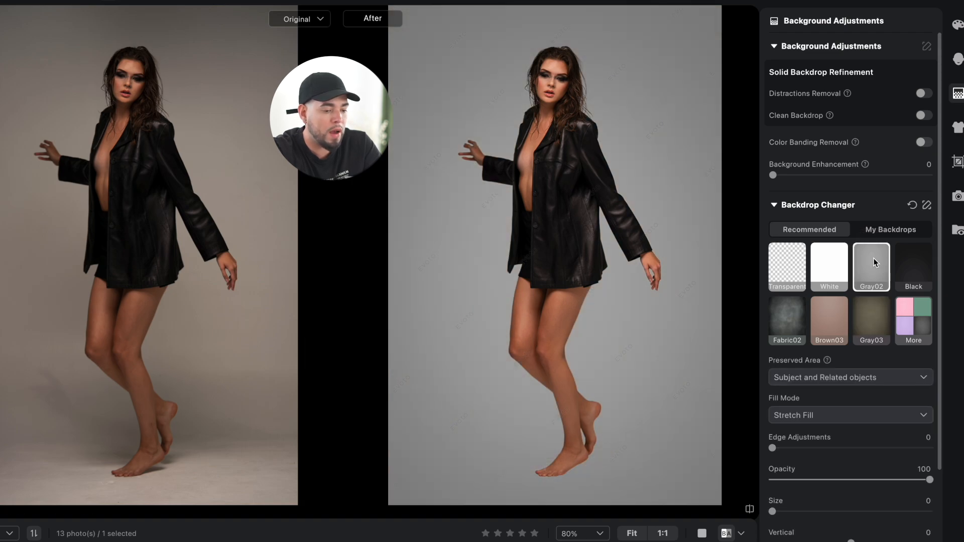
key("ctrl+z")
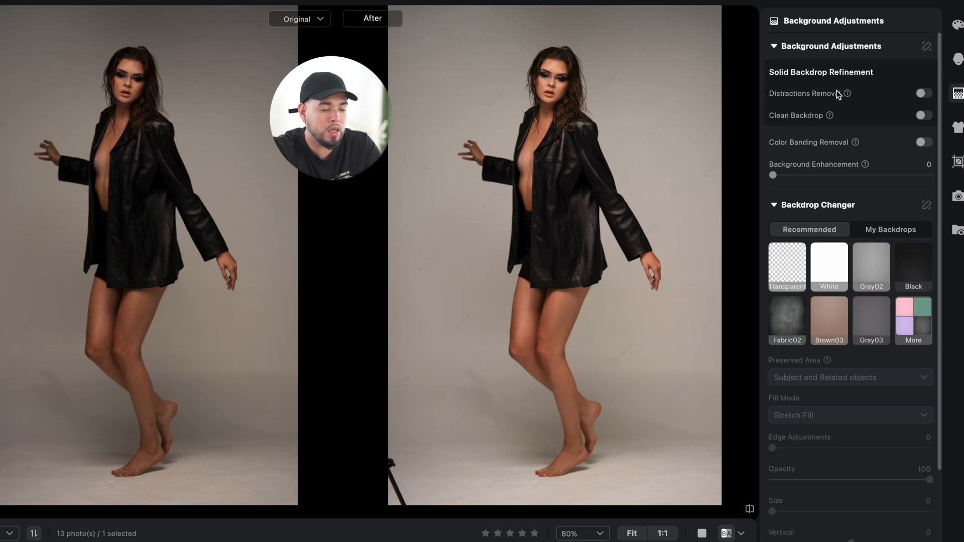
- Try Distractions Removal and Clean Backdrop on the existing studio backdrop, and reset the background adjustments
left_click(923, 93)
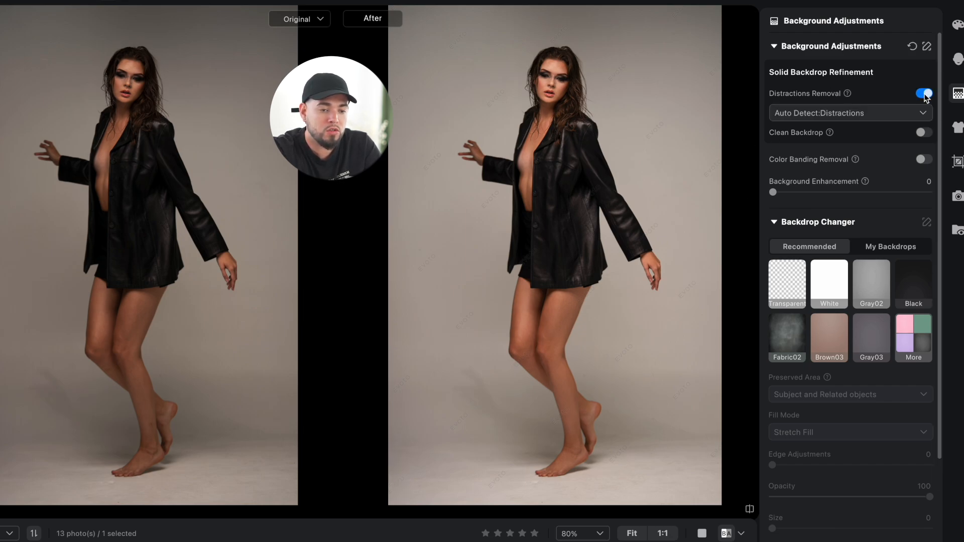
left_click(922, 133)
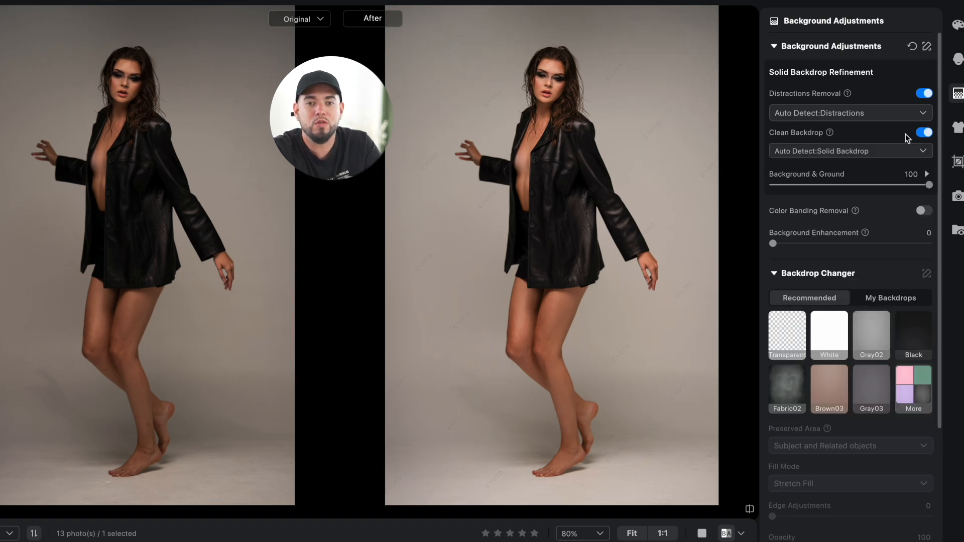
scroll(923, 170, "down", 3)
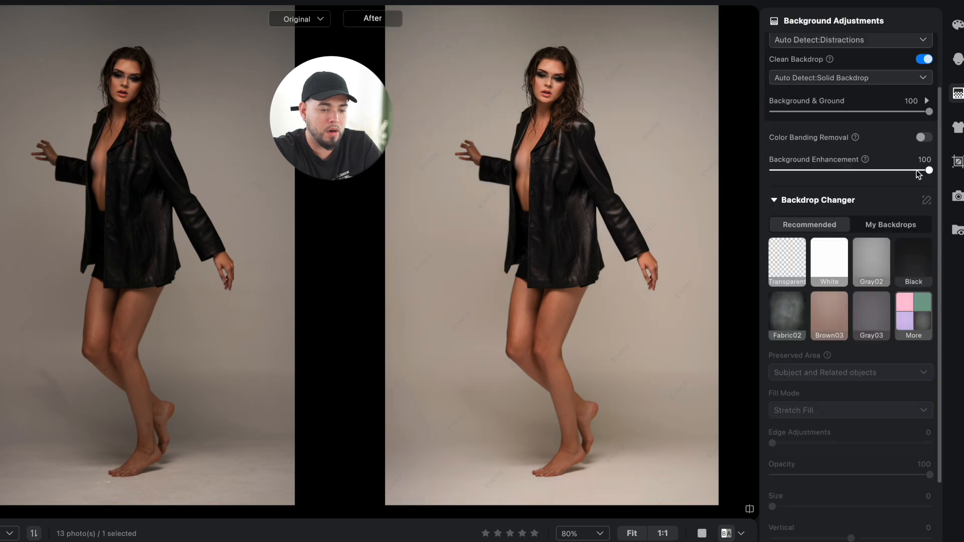
scroll(763, 165, "down", 4)
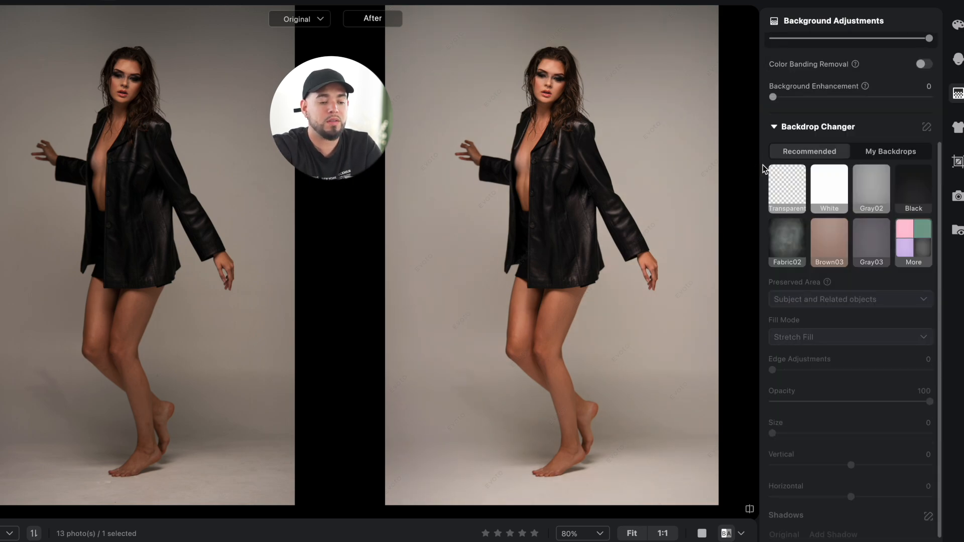
scroll(858, 250, "up", 7)
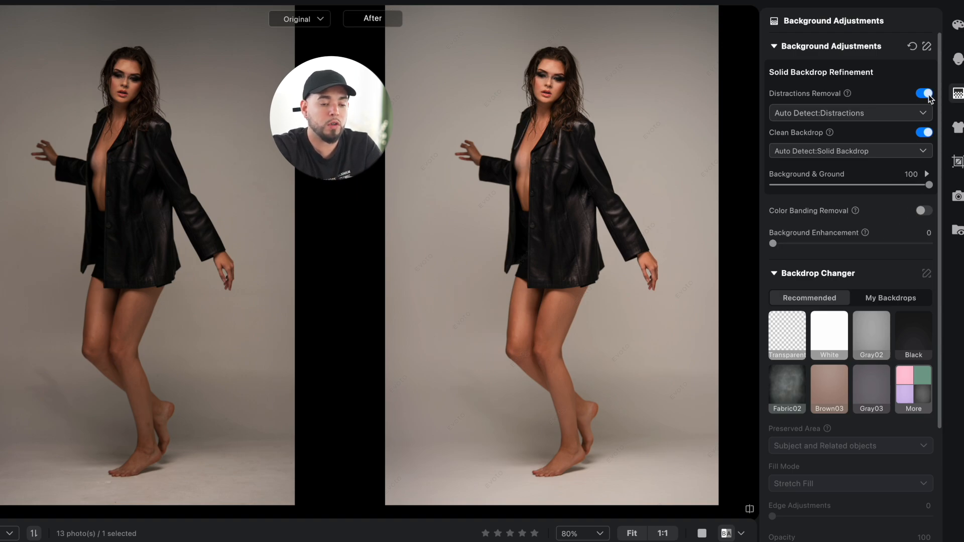
left_click(912, 47)
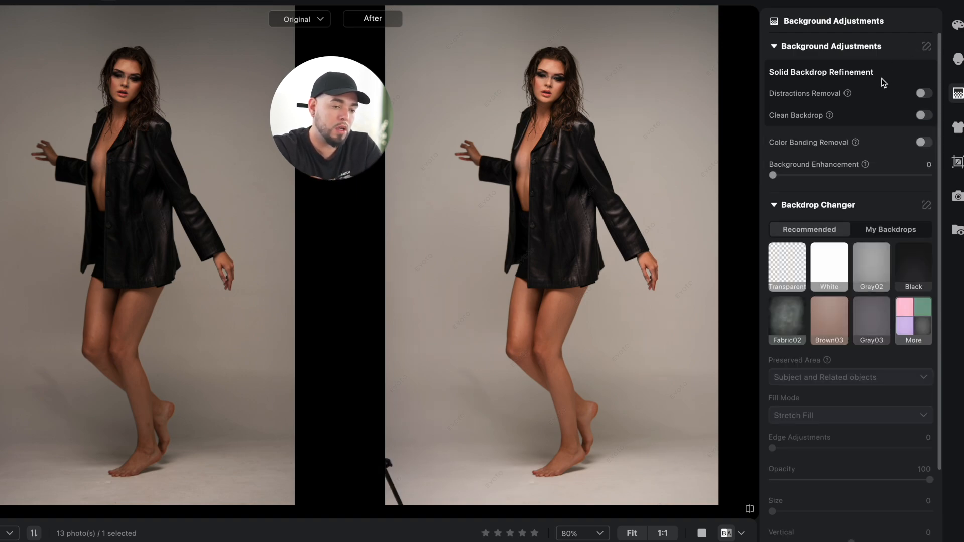
- Replace the leather-jacket photo's background with the Gray02 backdrop and retain the original shadows with AI Retain Shadows
left_click(874, 271)
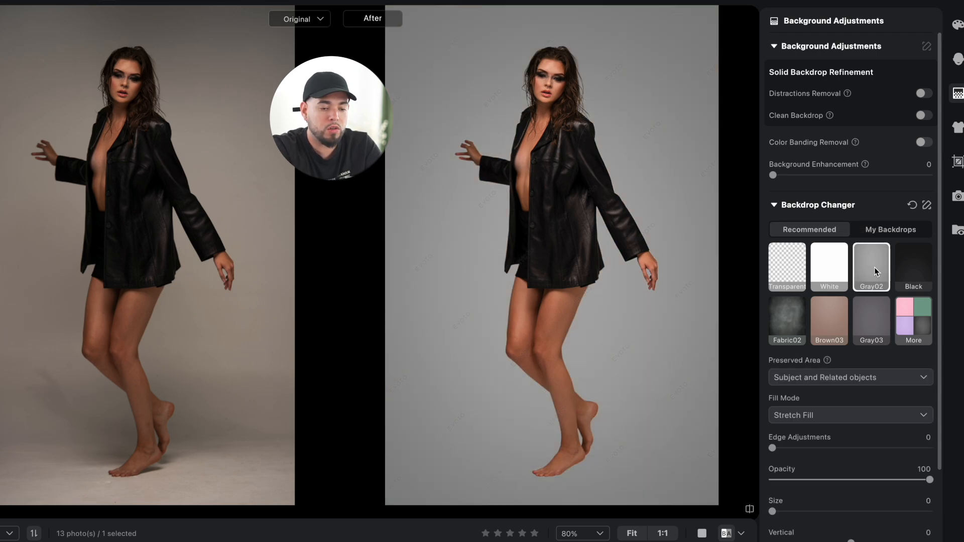
scroll(885, 219, "down", 3)
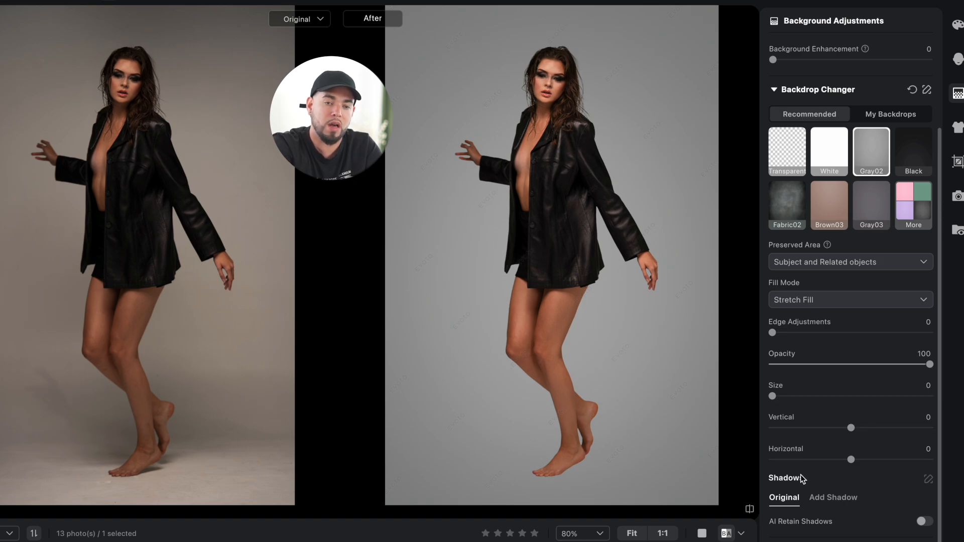
left_click(923, 522)
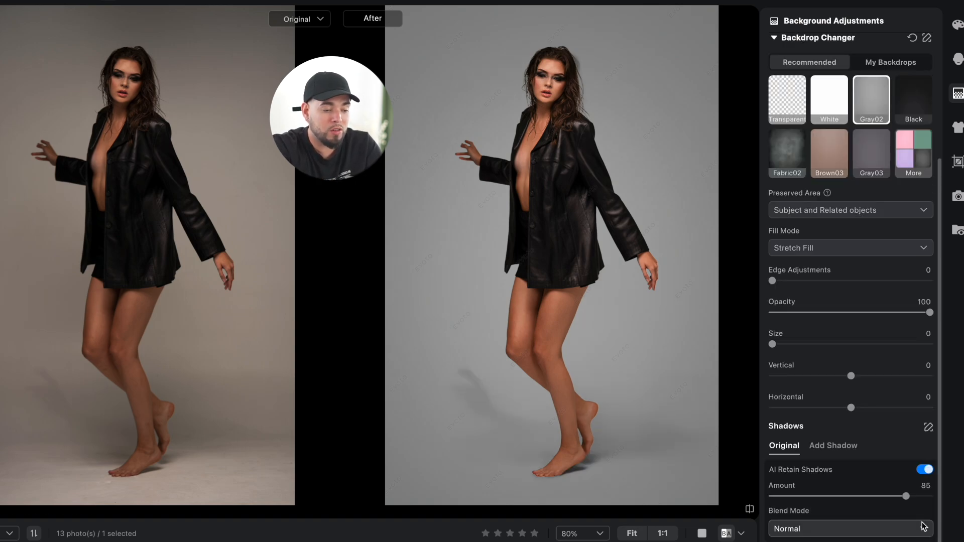